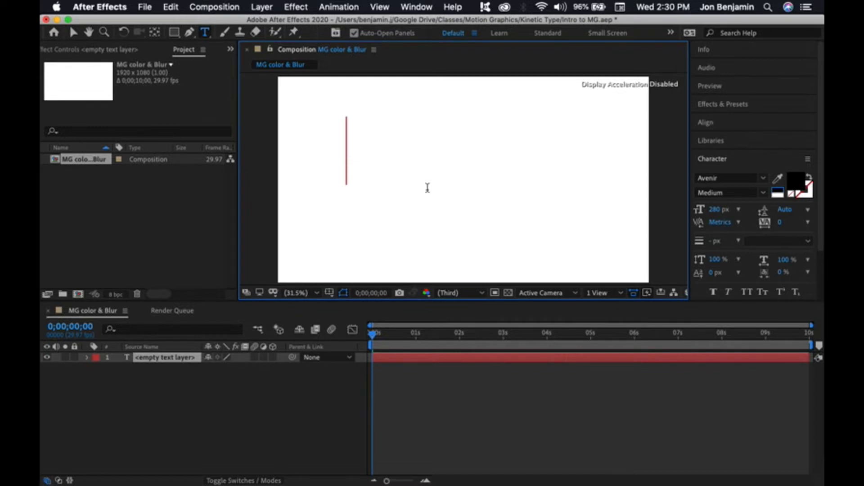
Step: Select the letter H and set its font size to 400 px
drag(396, 172, 344, 150)
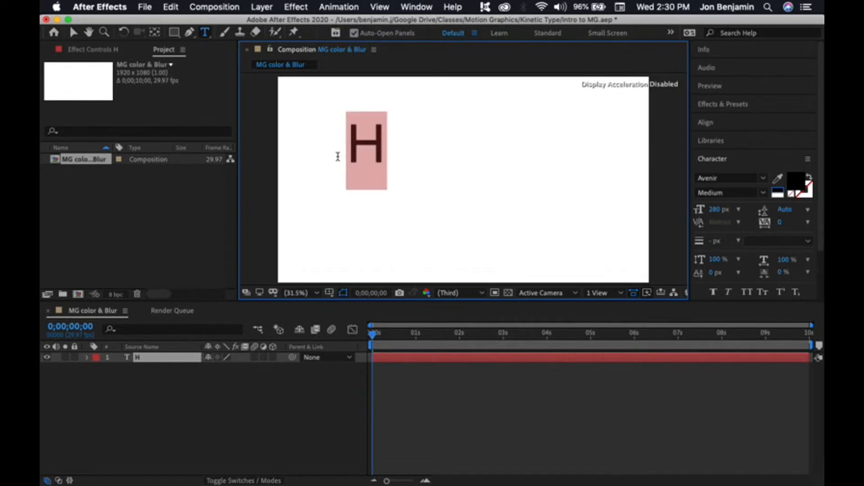
drag(719, 210, 751, 214)
click(720, 215)
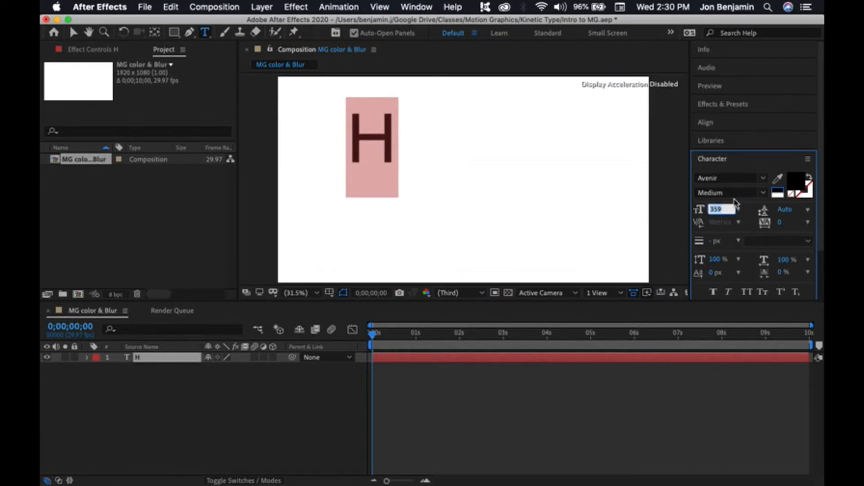
text(400)
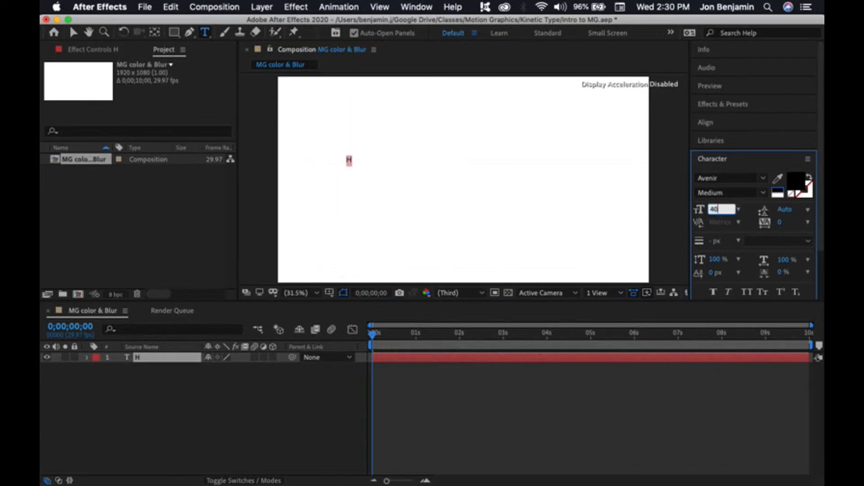
key(Return)
Step: Move the H text layer toward the left side of the composition and select its layer
click(73, 33)
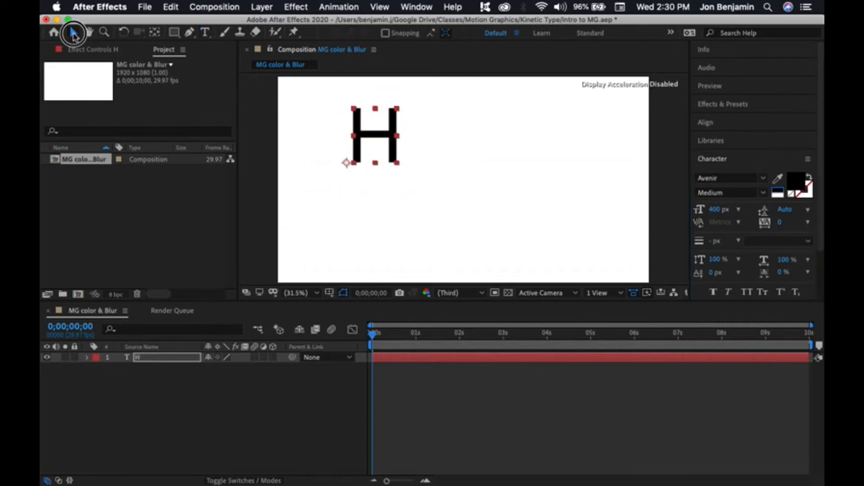
drag(355, 156, 368, 181)
click(364, 184)
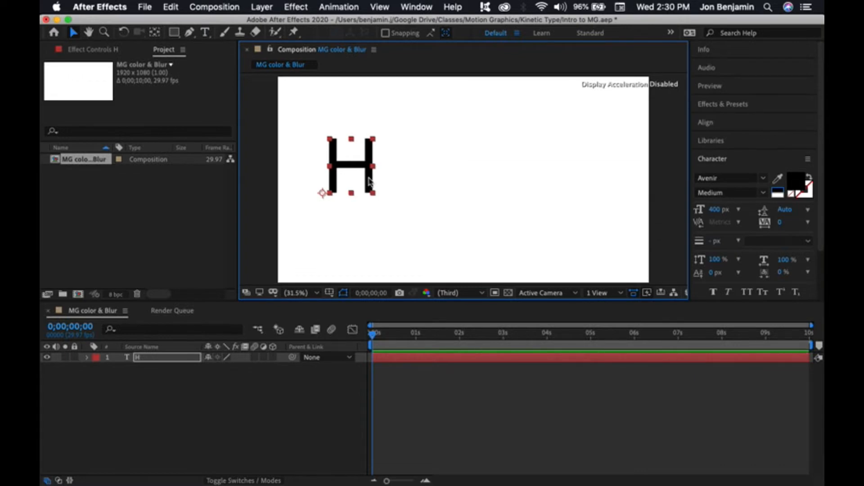
click(393, 198)
click(436, 357)
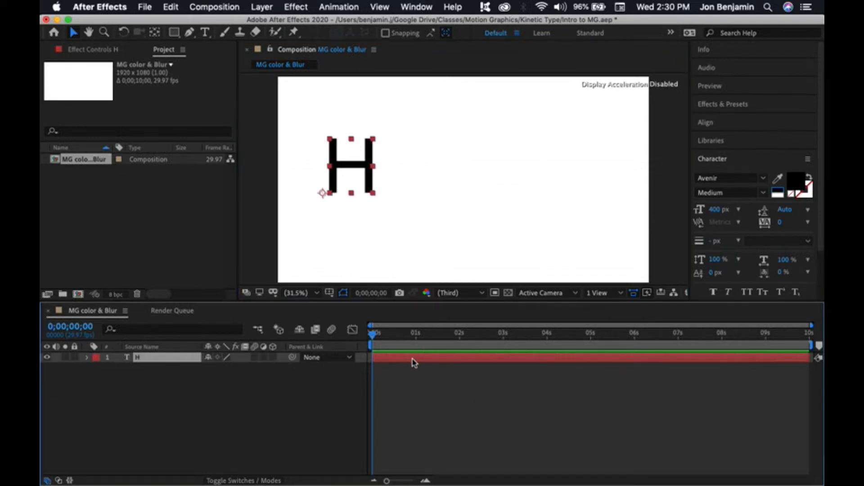
Step: Duplicate the H text layer
click(265, 6)
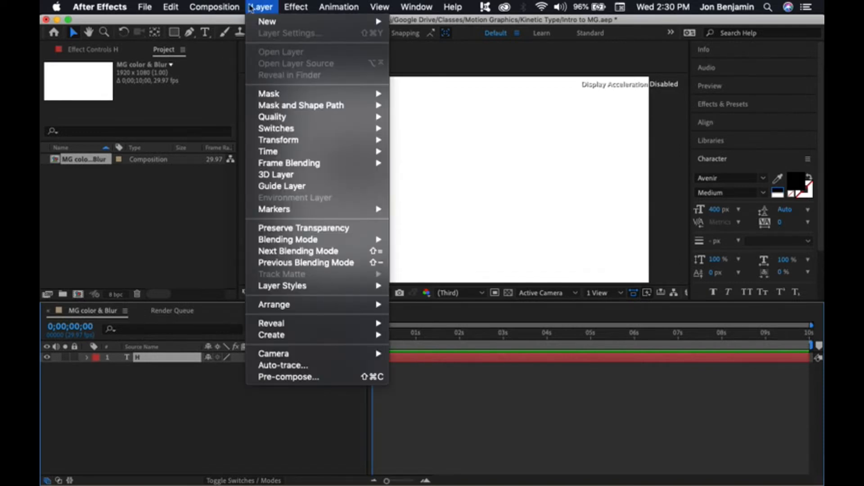
mouse_move(208, 9)
mouse_move(178, 10)
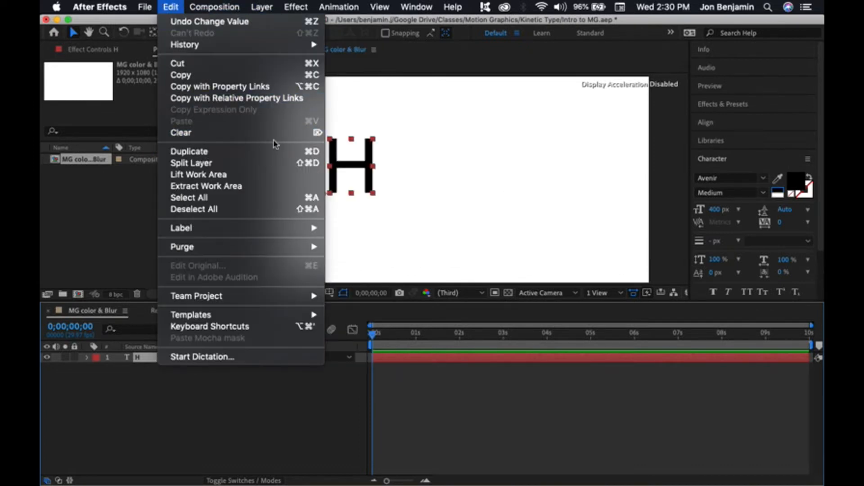
click(296, 156)
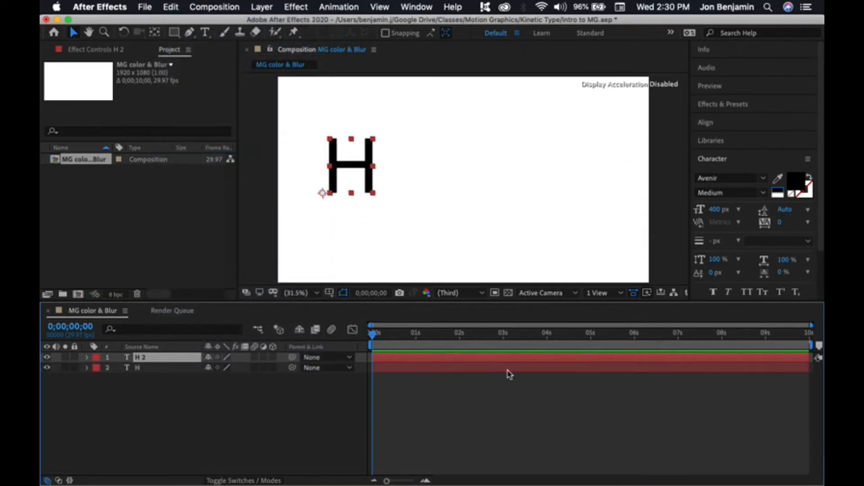
Step: Move the duplicate H to the right of the original and retype it as E
drag(369, 178, 389, 176)
key(super+z)
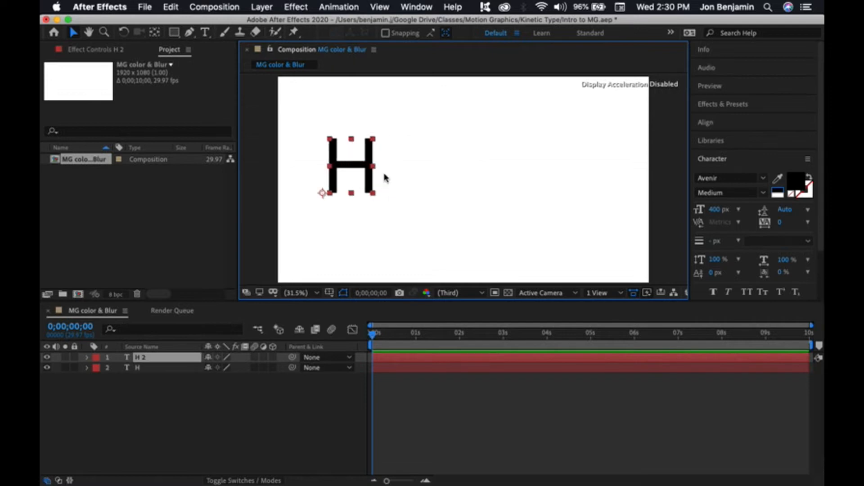
drag(370, 181, 422, 179)
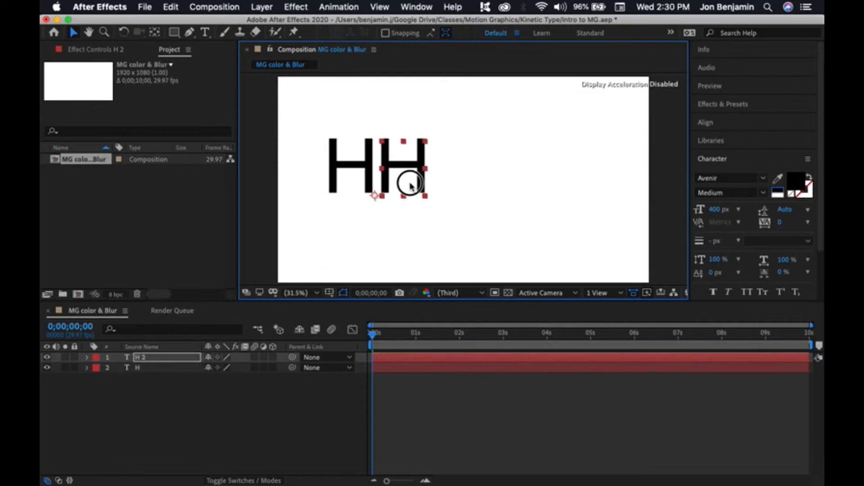
double_click(410, 175)
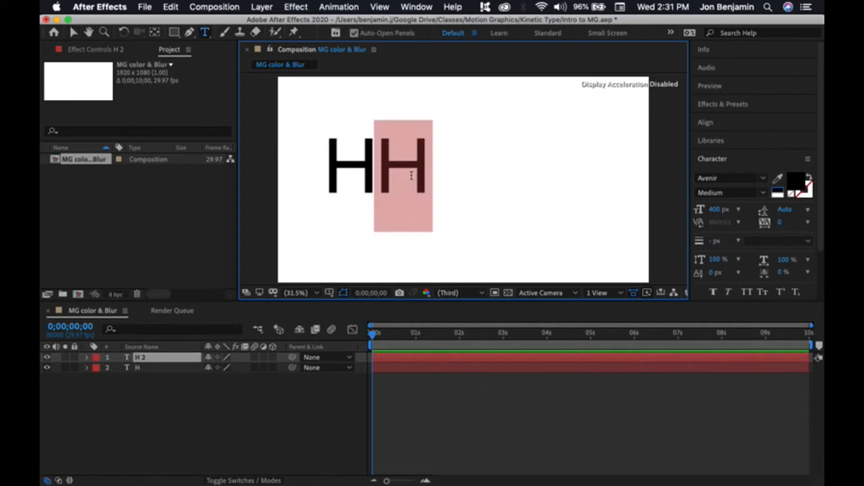
text(E)
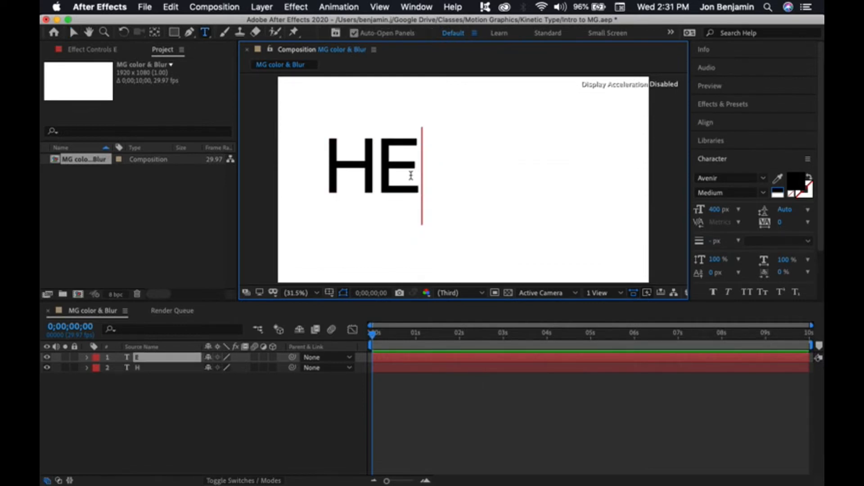
Step: Duplicate the E layer and move the copy to the right of E
click(409, 357)
key(super+d)
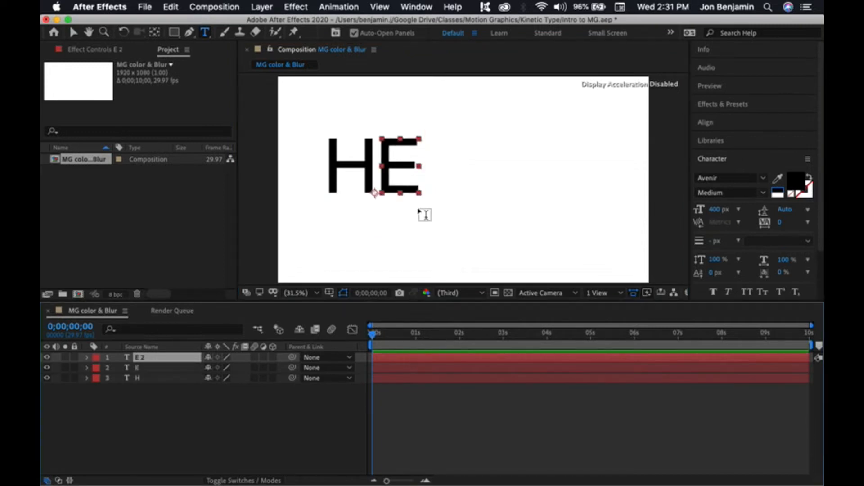
click(74, 33)
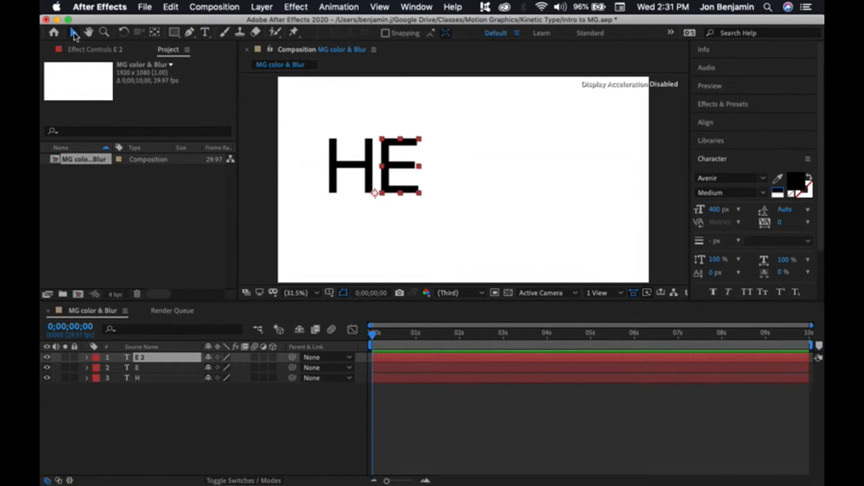
drag(399, 170, 447, 170)
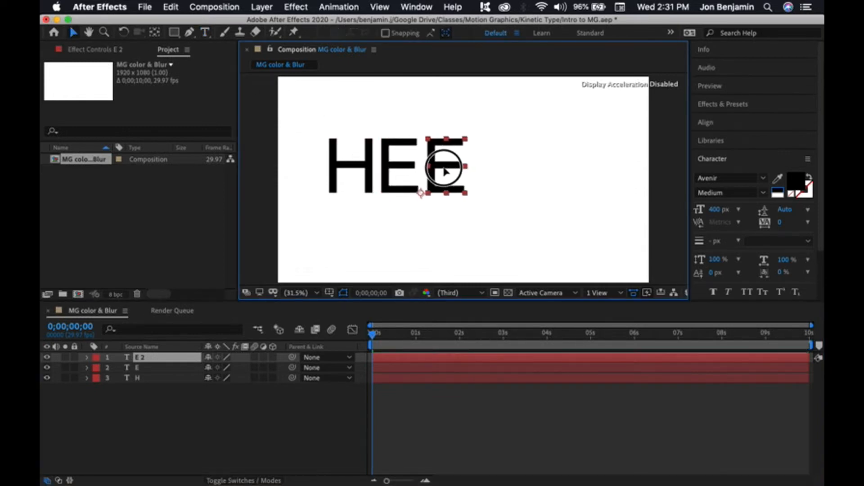
Step: Retype the copied letter as L and duplicate the L layer
double_click(448, 170)
text(L)
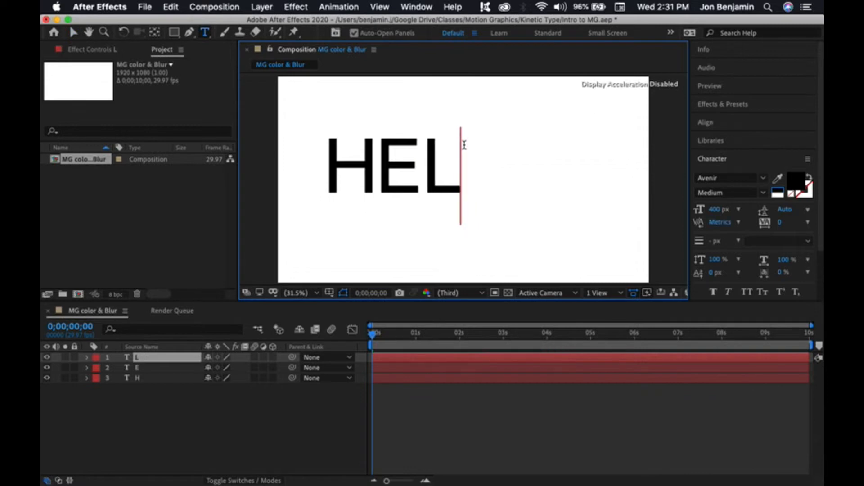
click(75, 32)
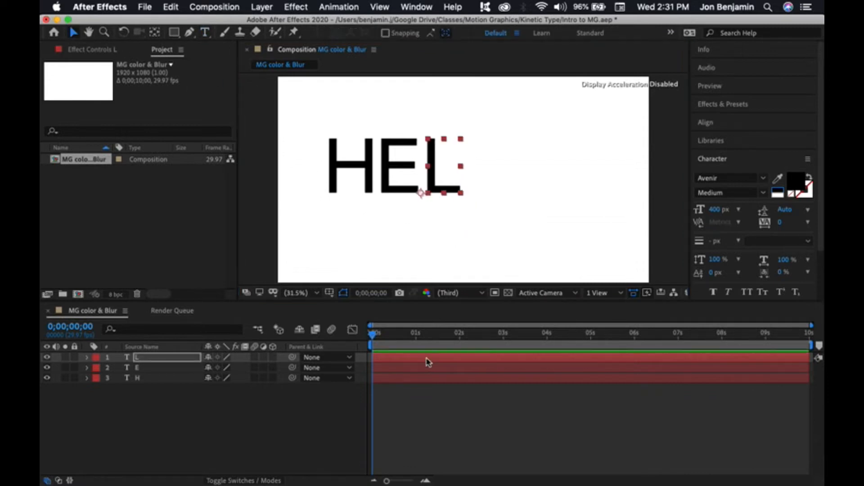
key(ctrl+d)
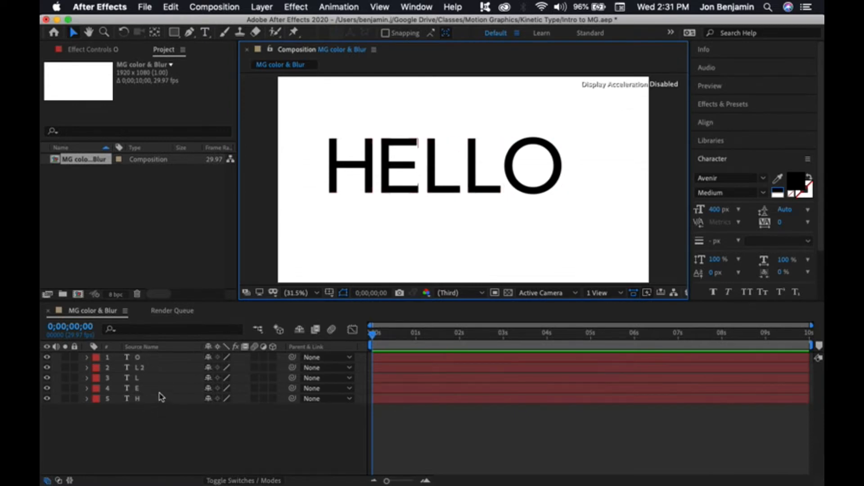
Step: Reorder the letter layers in the timeline as H, E, L, L 2, O from top to bottom
drag(158, 401, 151, 361)
mouse_move(149, 391)
mouse_down()
mouse_move(153, 365)
mouse_move(151, 400)
mouse_move(154, 378)
mouse_move(153, 388)
mouse_up()
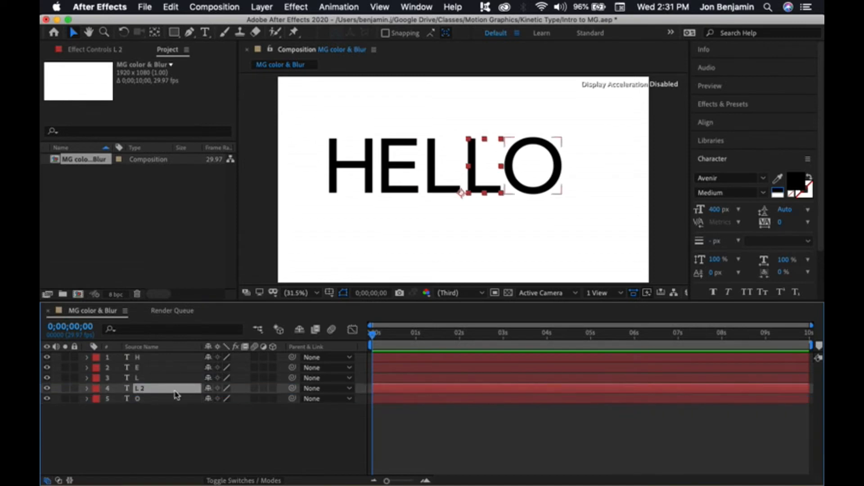
click(154, 414)
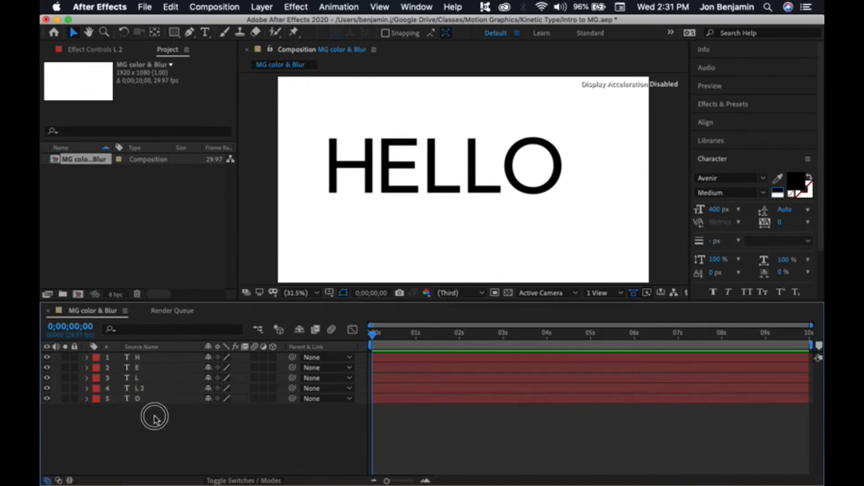
click(143, 390)
mouse_move(143, 389)
mouse_down()
mouse_move(147, 367)
mouse_move(148, 389)
mouse_up()
click(167, 413)
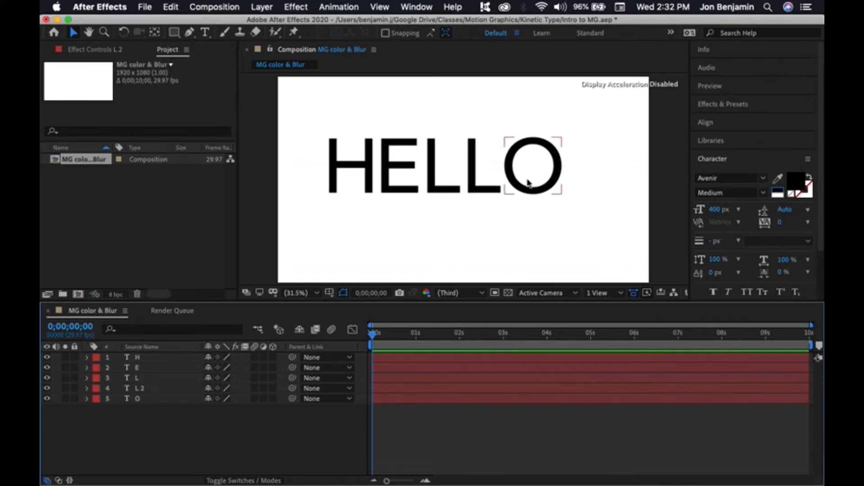
Step: Offset the layers' start times so H, E, L, L 2 and O begin one after another
click(384, 359)
click(392, 367)
click(385, 378)
drag(372, 334, 321, 353)
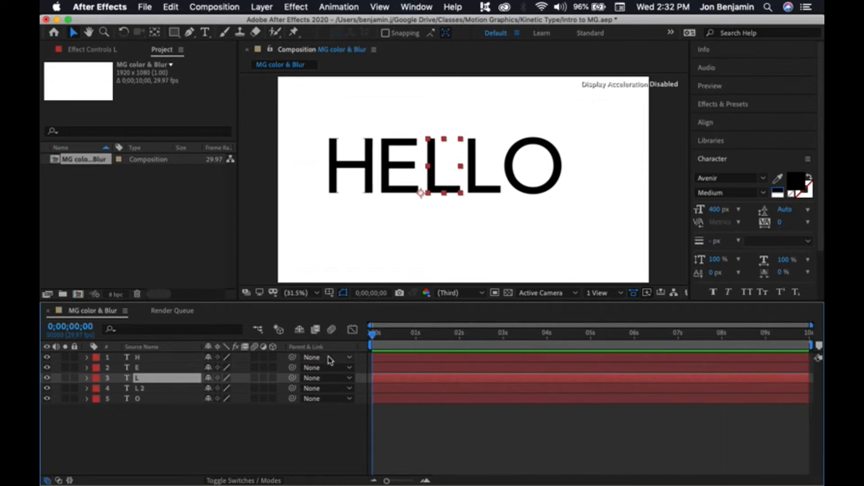
drag(373, 356, 448, 389)
click(373, 370)
click(373, 378)
click(378, 389)
drag(378, 399, 486, 401)
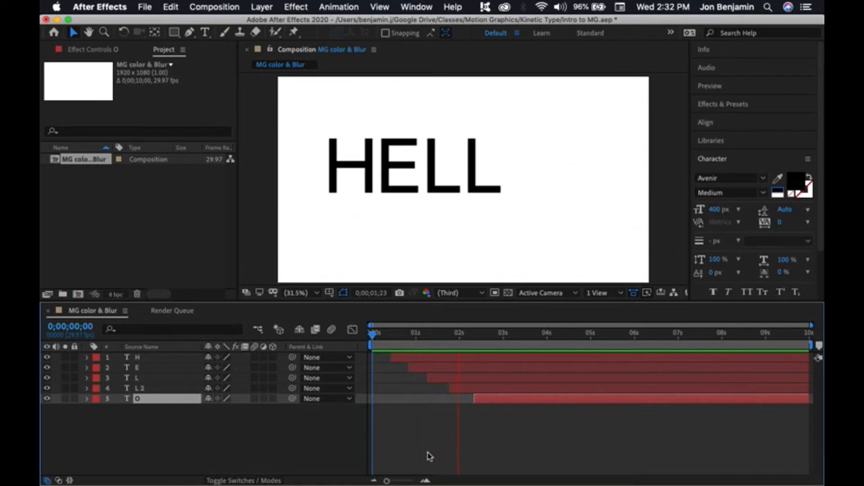
Step: Preview the staggered letter animation by playing and scrubbing the timeline
key(space)
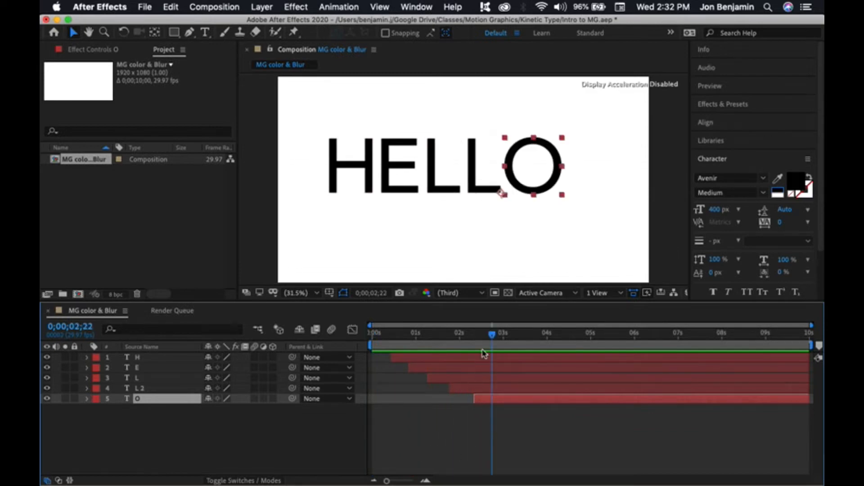
drag(492, 334, 376, 336)
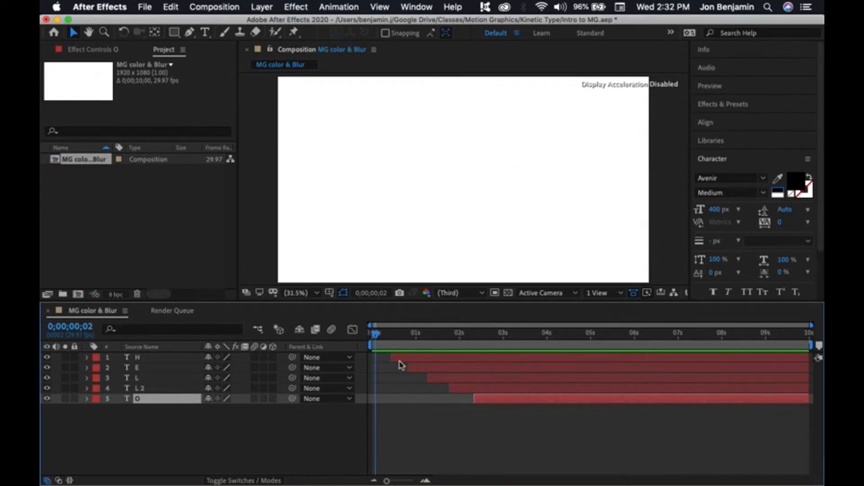
drag(376, 335, 404, 354)
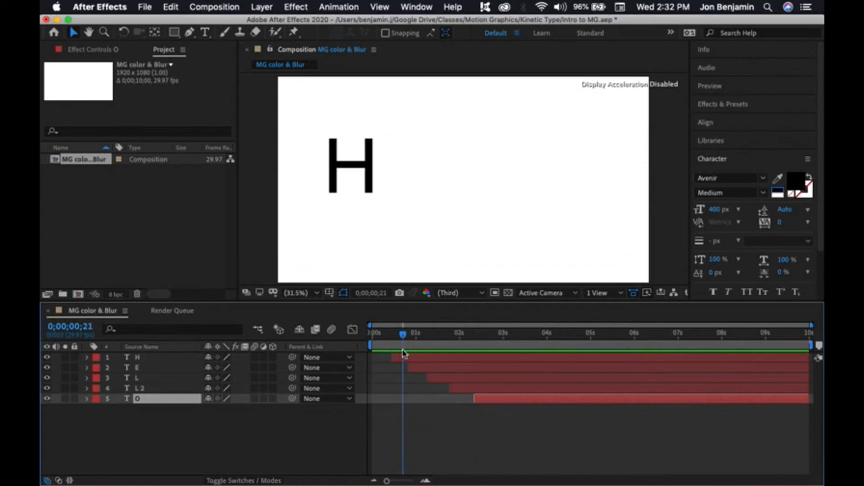
Step: Trim the out points of H, E, L and L 2 so each letter disappears in turn
drag(806, 358, 420, 358)
drag(806, 367, 442, 368)
drag(407, 342, 434, 342)
drag(807, 378, 464, 381)
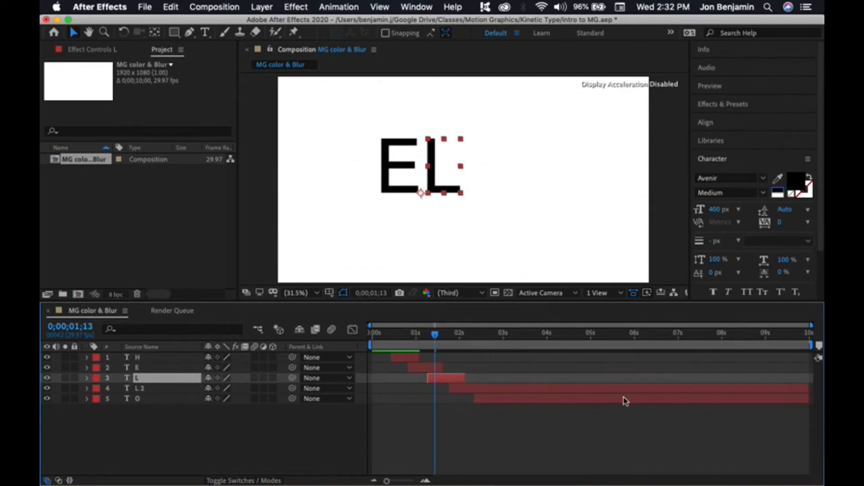
drag(807, 388, 494, 397)
Step: Play the animation from the start
click(372, 334)
key(space)
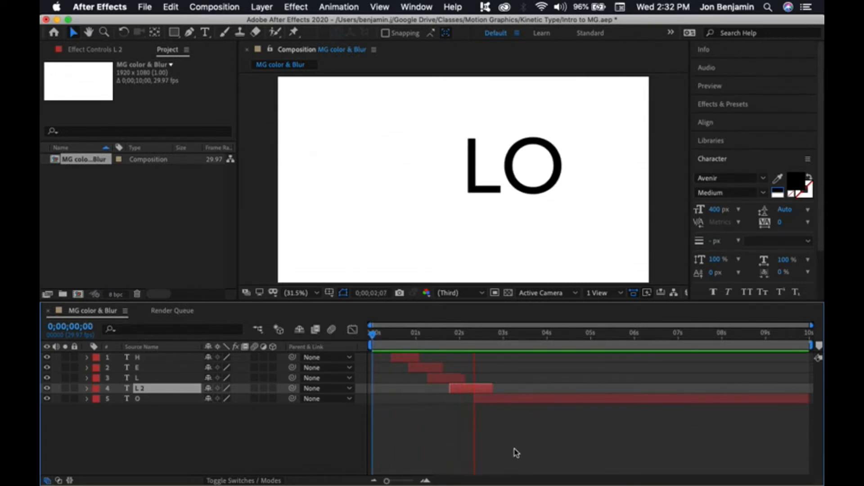
key(space)
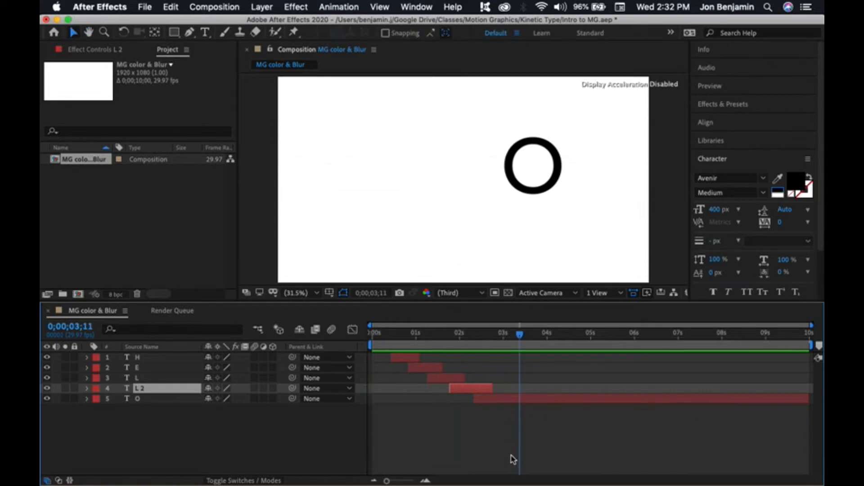
Step: Undo the last three out-point trims
key(super+z)
key(super+z)
key(super+z)
key(super+z)
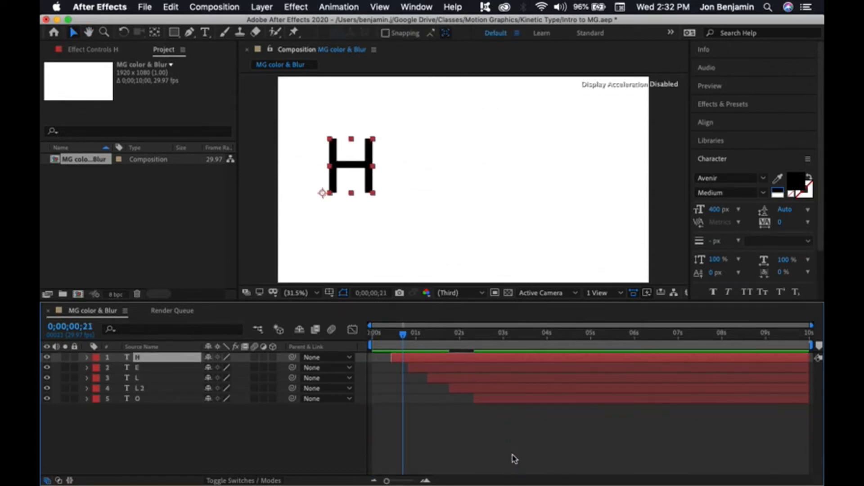
Step: Select the E layer and jump the time indicator to its in point and out point
drag(401, 341, 436, 349)
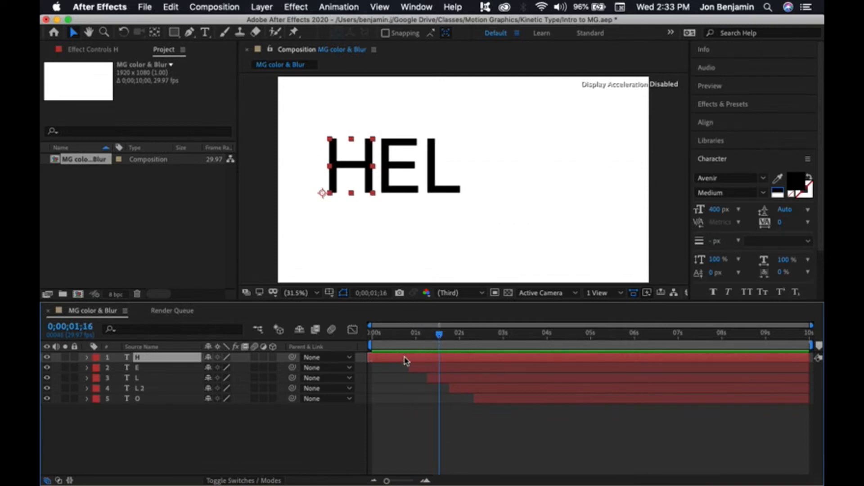
click(421, 368)
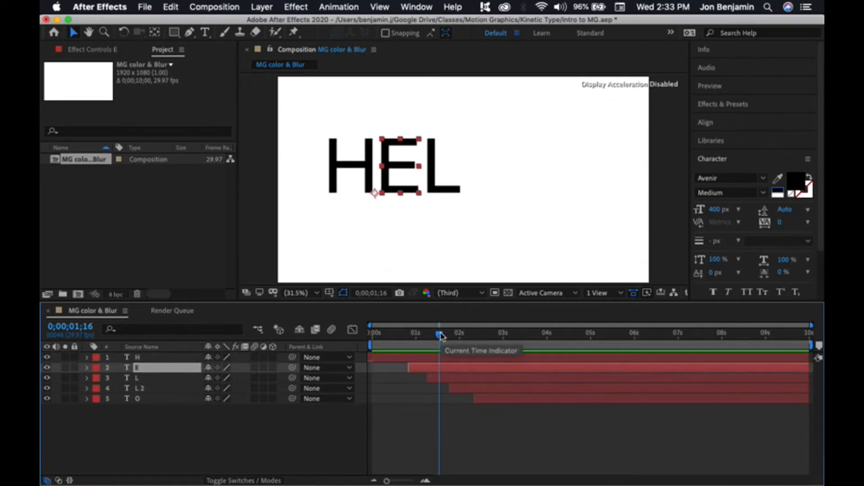
key(i)
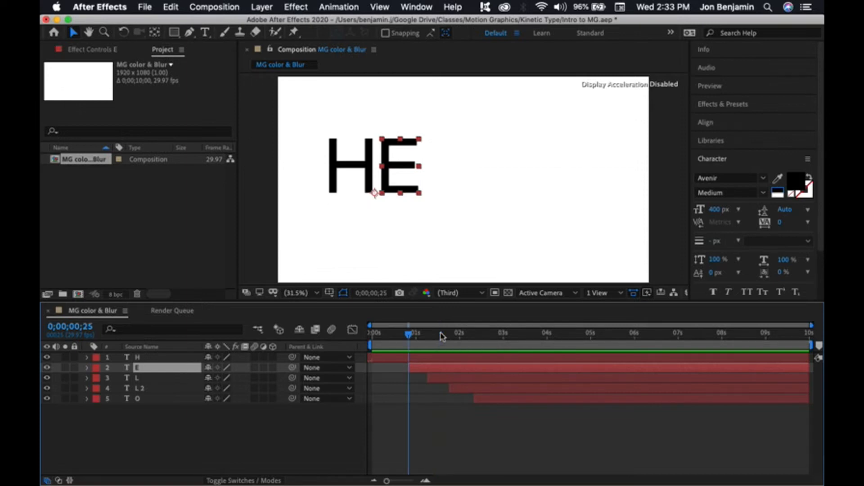
key(o)
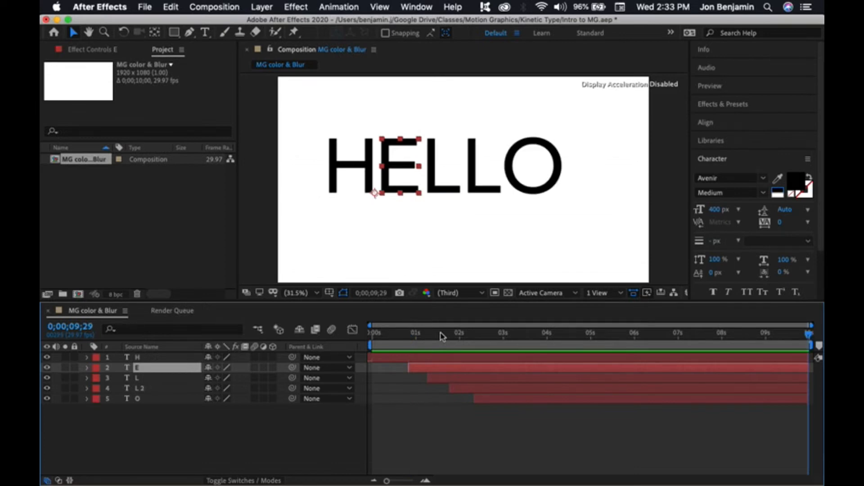
Step: Jump to the E layer's in point, select the H layer and expand its Transform properties
key(i)
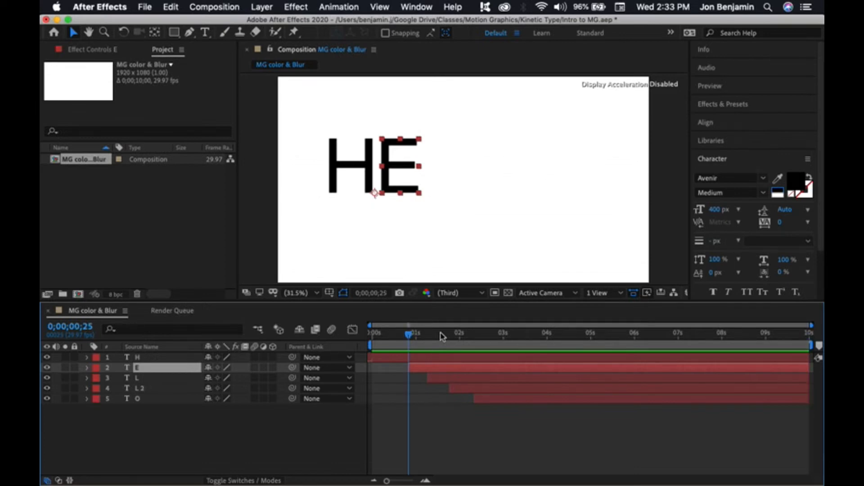
click(439, 359)
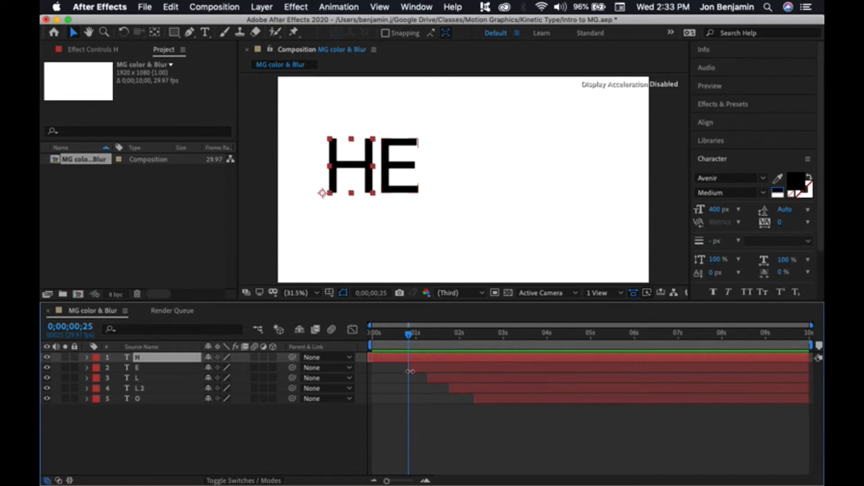
click(87, 358)
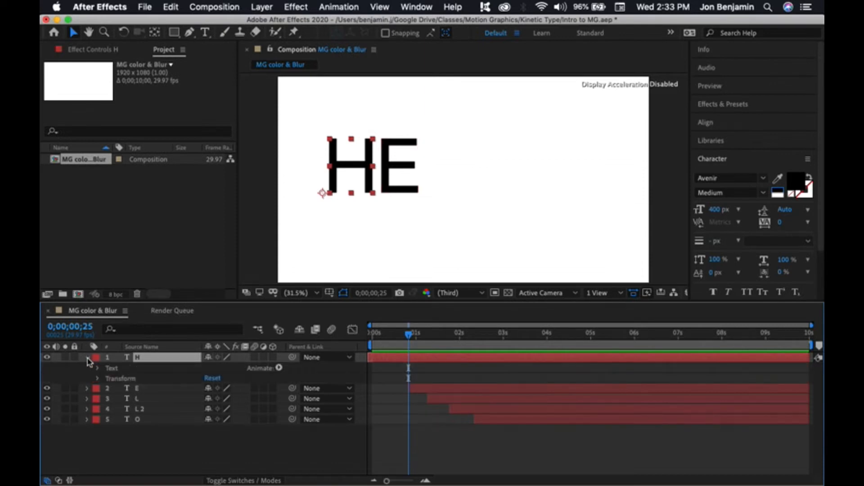
click(96, 379)
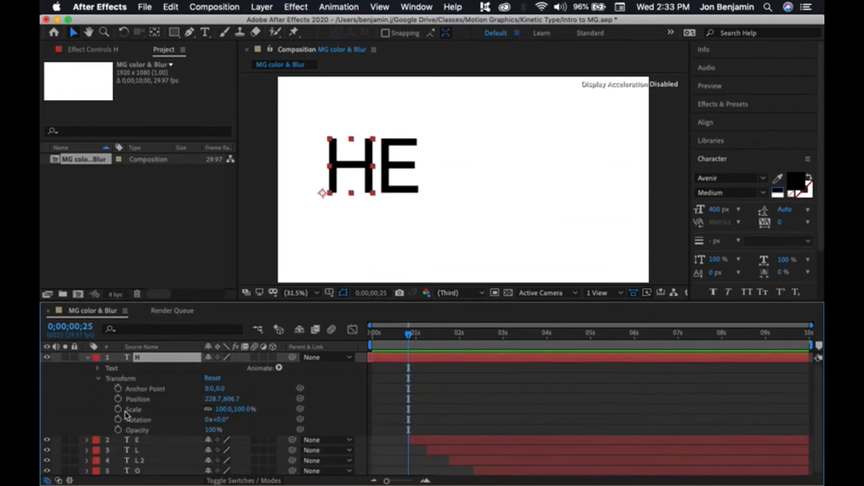
click(98, 379)
click(88, 359)
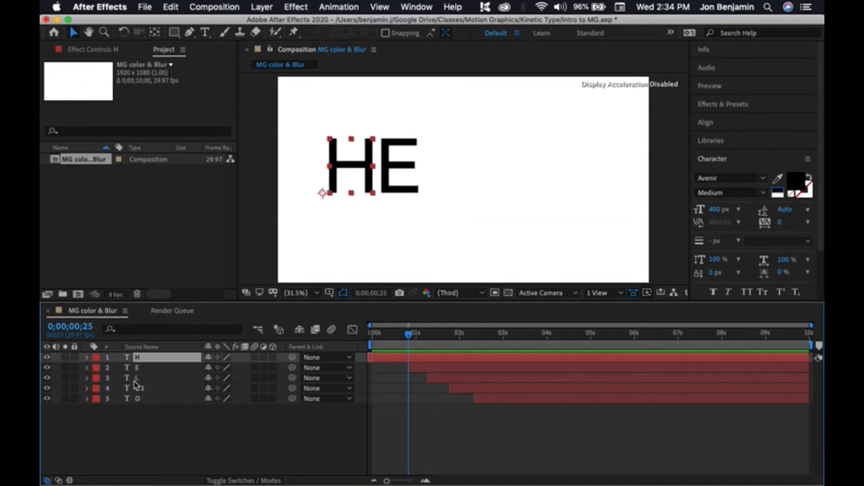
Step: Cycle through the H layer's Position, Rotation, Scale and Opacity properties individually
key(p)
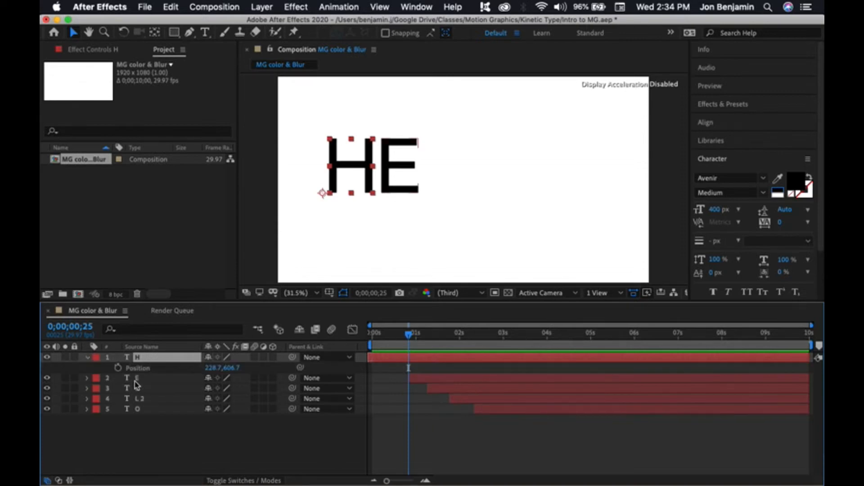
key(r)
key(s)
key(t)
key(s)
key(r)
key(p)
key(t)
key(p)
Step: Keyframe H's Position at 0;00;00;25 and at 0;00;00;00, setting the starting position to -313.3, 606.7
click(118, 367)
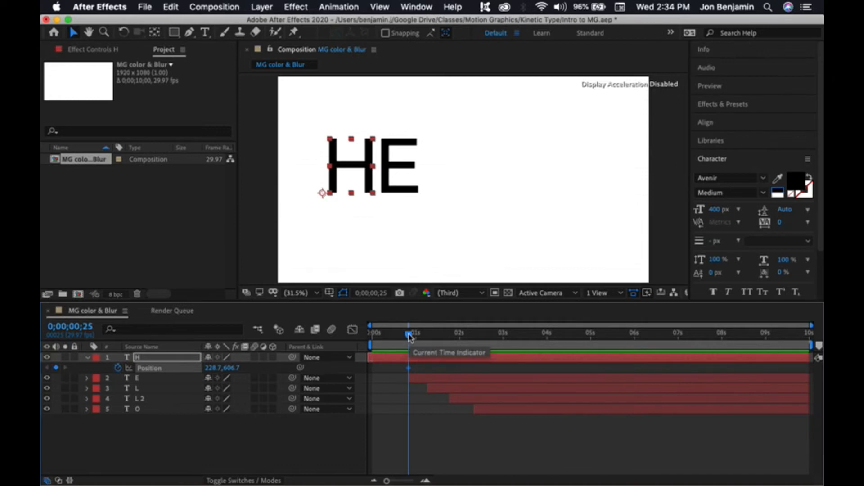
drag(408, 336, 371, 335)
click(56, 368)
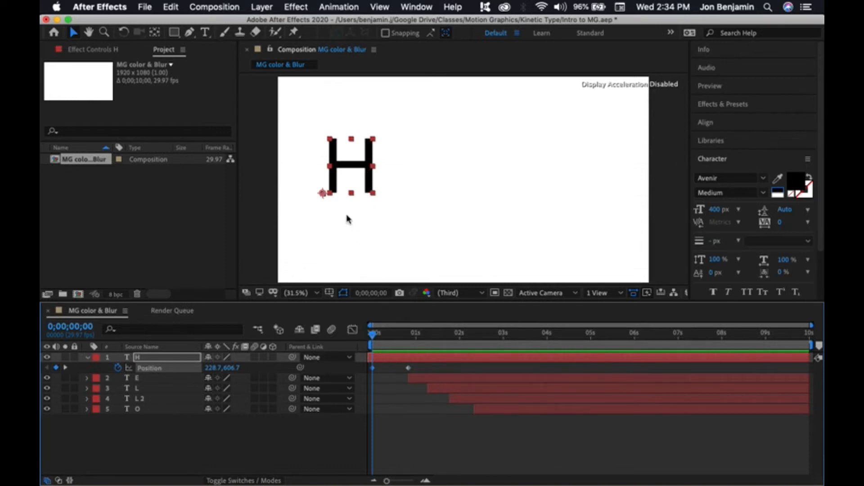
click(232, 368)
drag(231, 368, 143, 367)
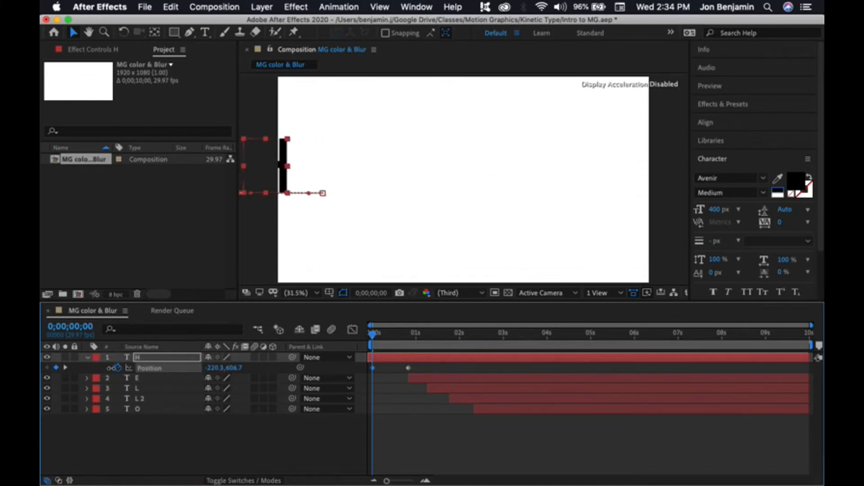
drag(213, 367, 167, 370)
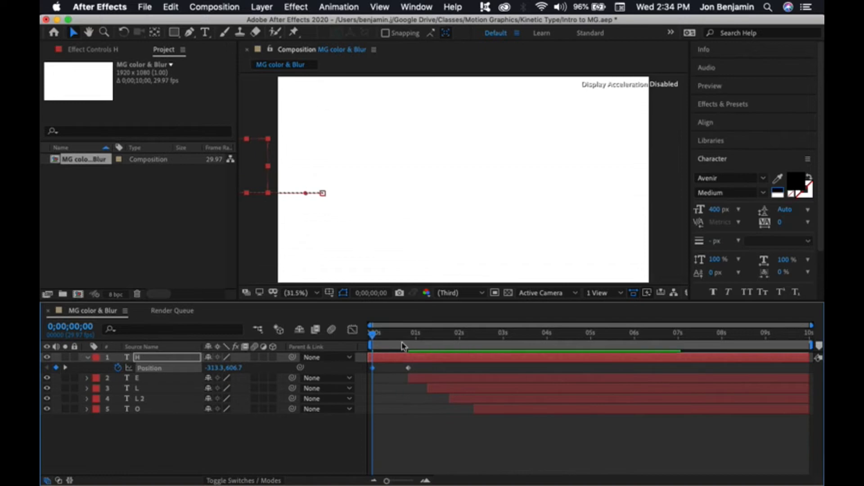
Step: Play the animation from the start
mouse_move(372, 334)
mouse_down()
mouse_move(517, 343)
mouse_move(368, 342)
mouse_up()
key(space)
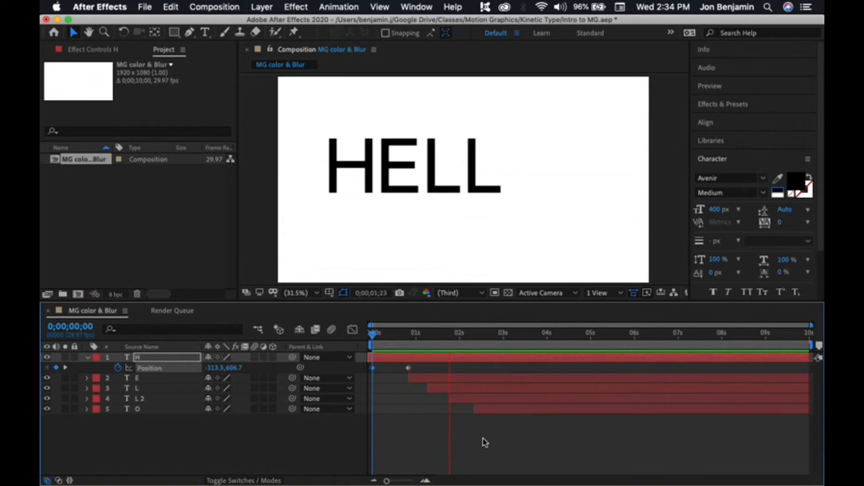
key(space)
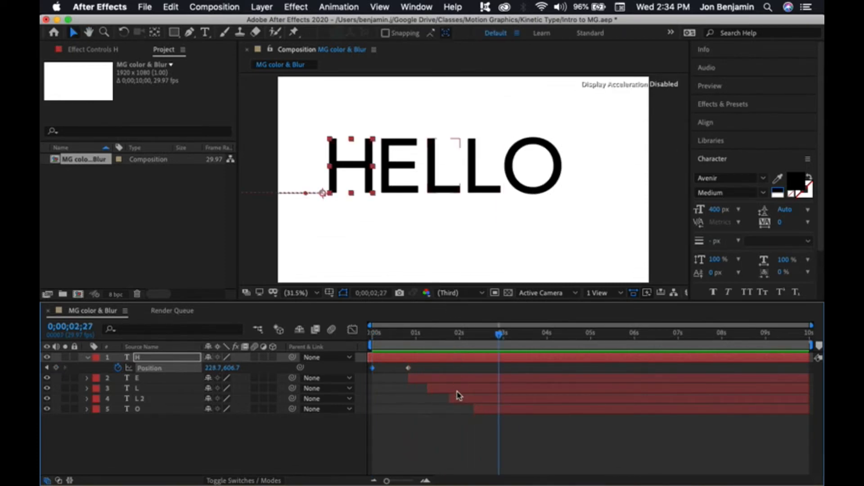
Step: Move the L, L 2 and O layer bars earlier so the letters appear closer together
mouse_move(427, 391)
mouse_down()
mouse_move(413, 392)
mouse_move(428, 399)
mouse_move(420, 400)
mouse_up()
drag(475, 409, 429, 409)
Step: Preview the revised letter timing from the start
click(480, 337)
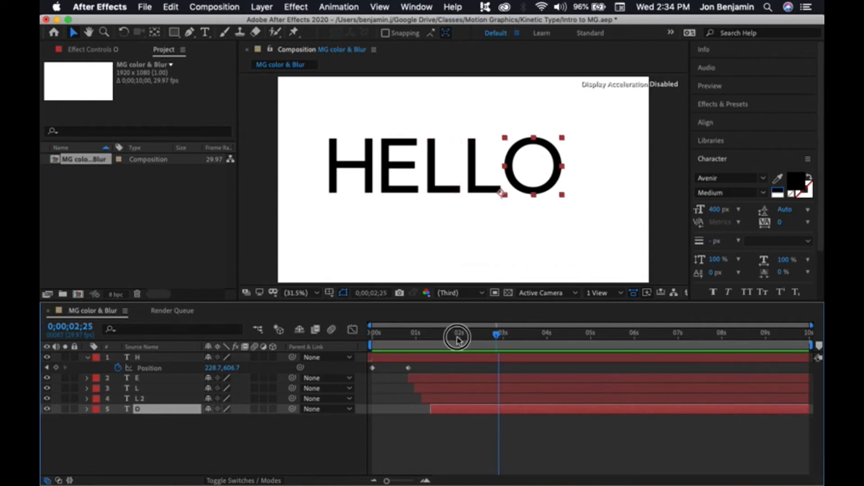
drag(479, 337, 323, 338)
key(space)
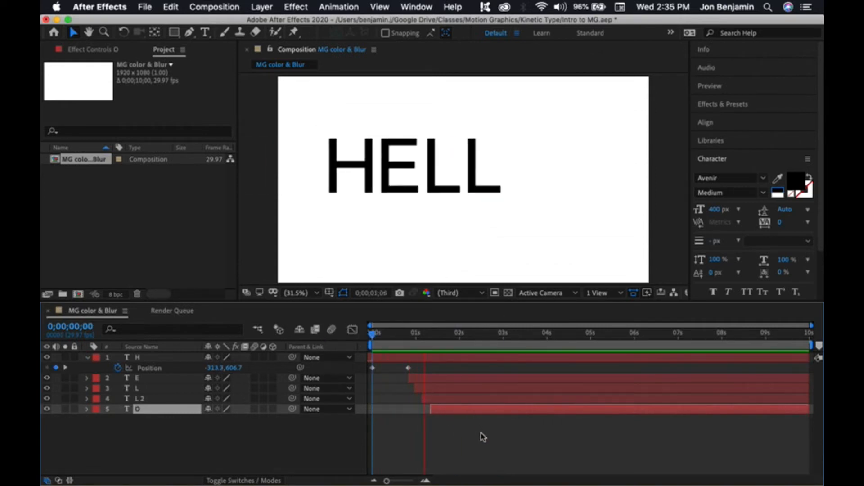
drag(423, 337, 366, 359)
key(space)
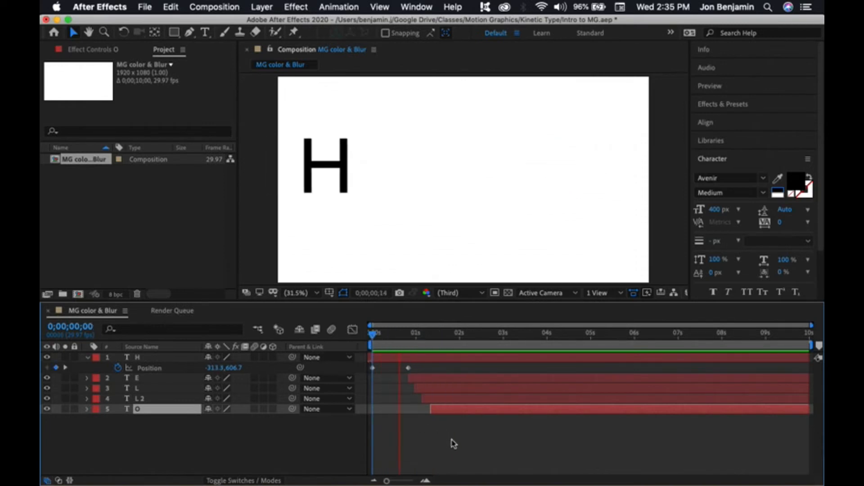
key(space)
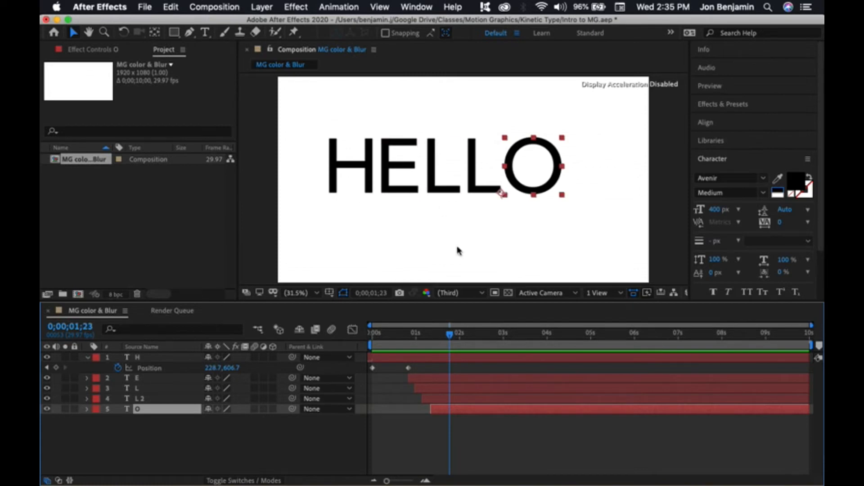
Step: Enable motion blur on the H layer
drag(449, 336, 372, 355)
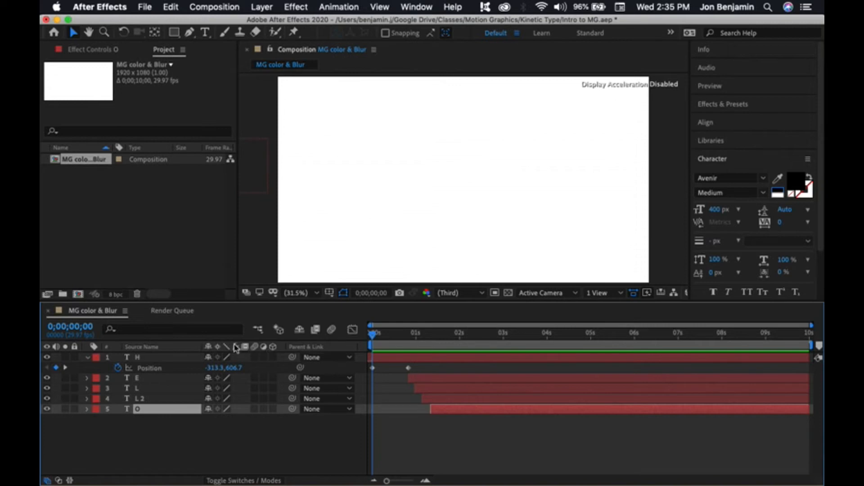
click(255, 358)
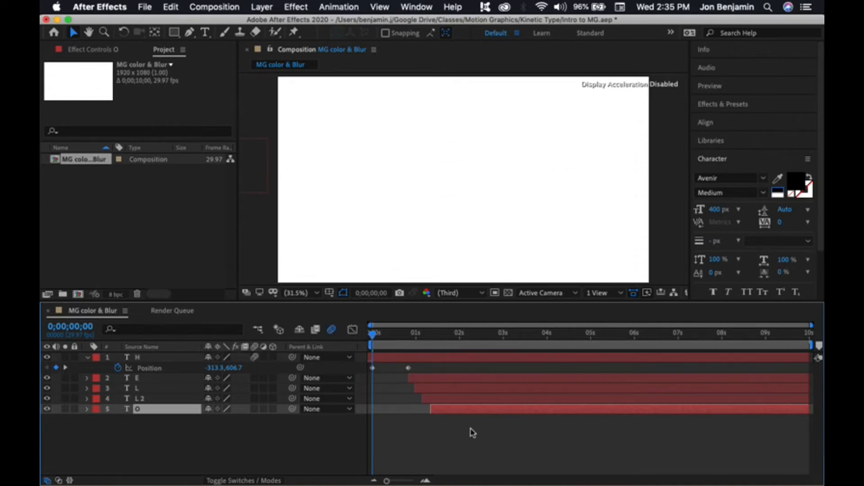
Step: Preview the H slide-in with motion blur from the start
key(space)
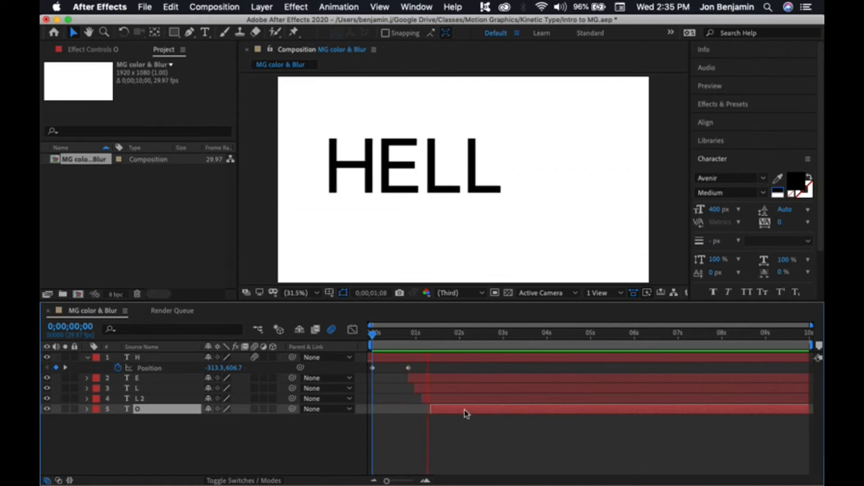
drag(415, 334, 355, 337)
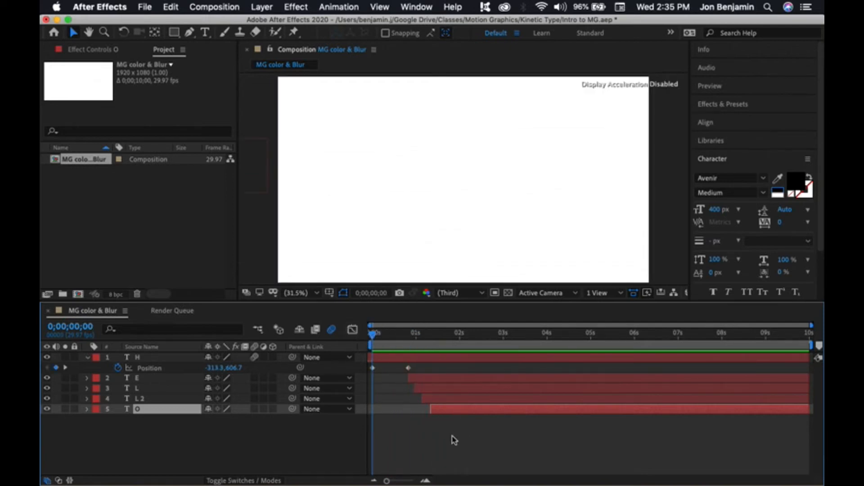
key(space)
drag(426, 336, 368, 337)
key(space)
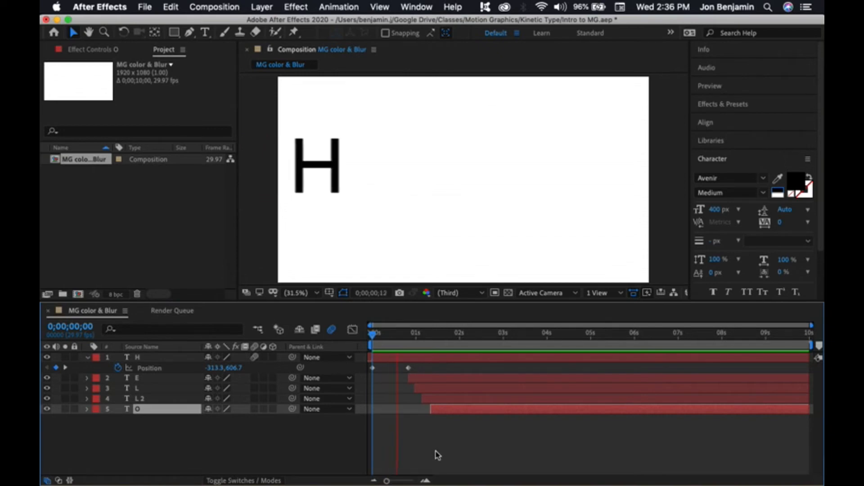
key(space)
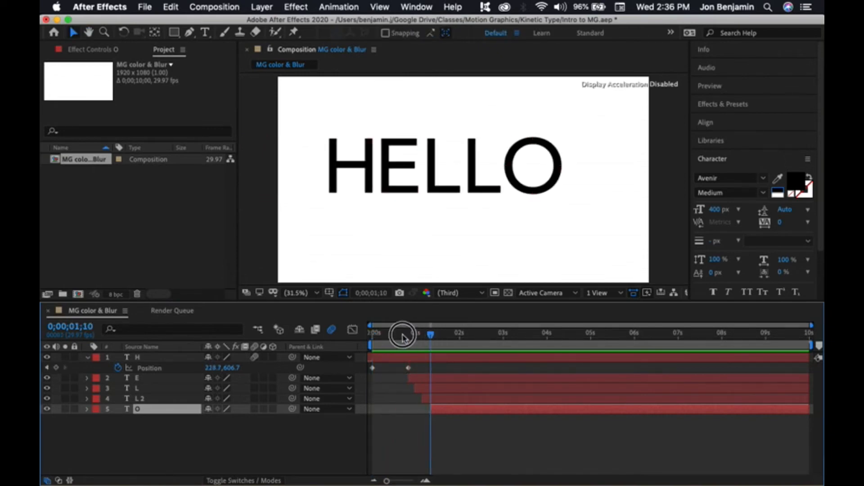
drag(408, 333, 358, 333)
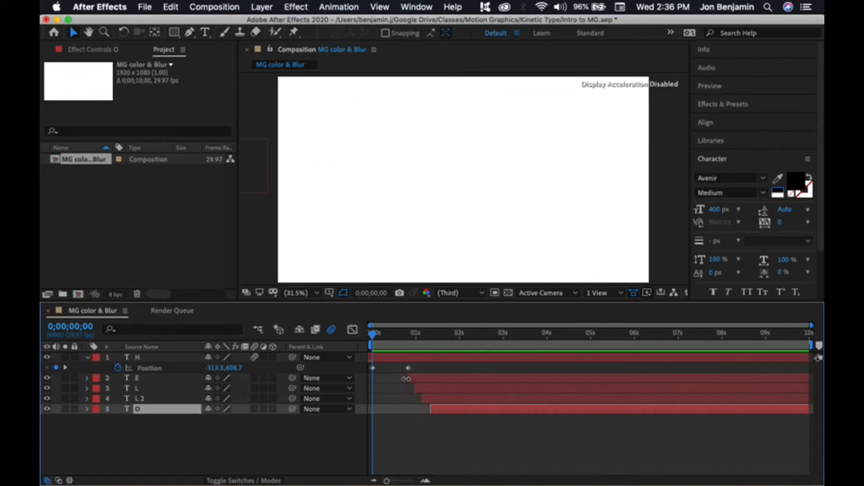
click(373, 368)
click(445, 432)
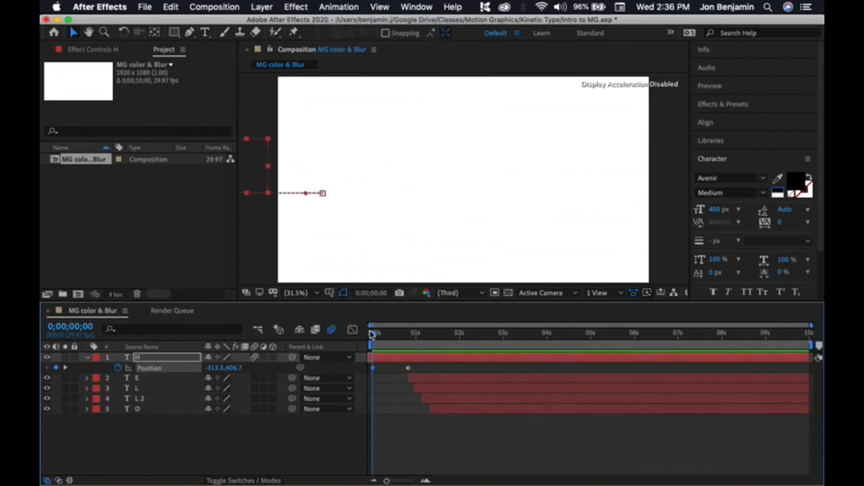
mouse_move(373, 334)
mouse_down()
mouse_move(384, 333)
mouse_move(361, 334)
mouse_up()
right_click(372, 370)
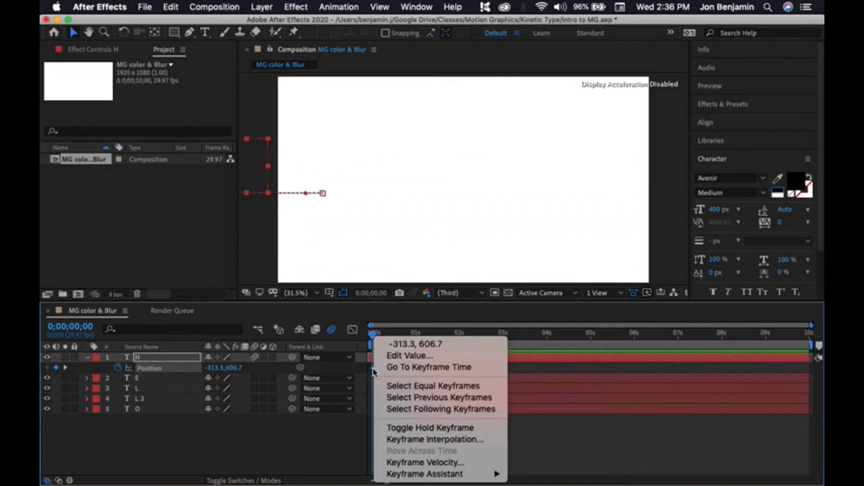
mouse_move(413, 475)
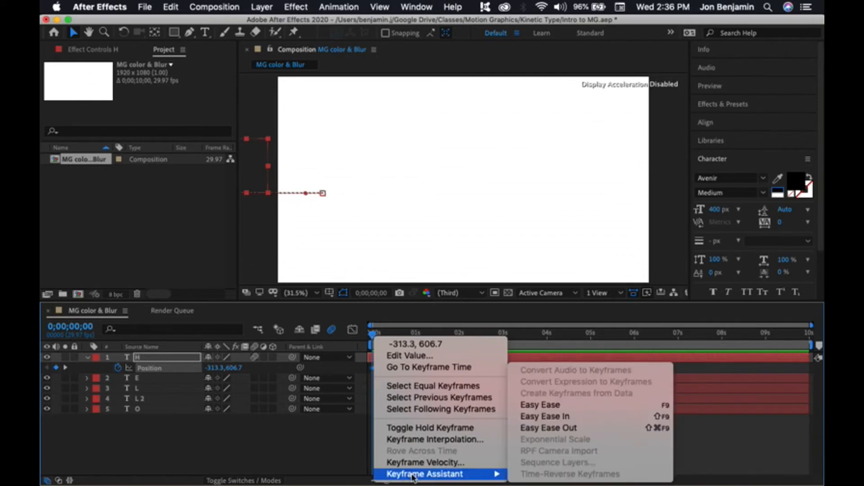
click(361, 446)
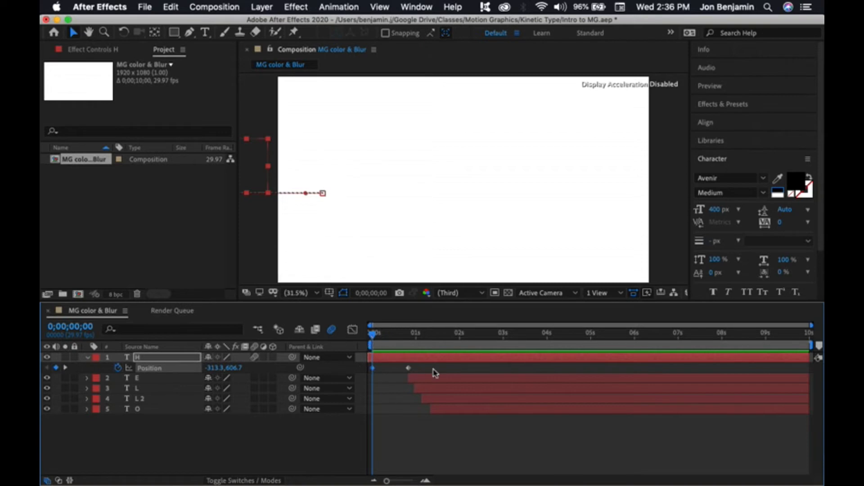
click(340, 7)
mouse_move(378, 126)
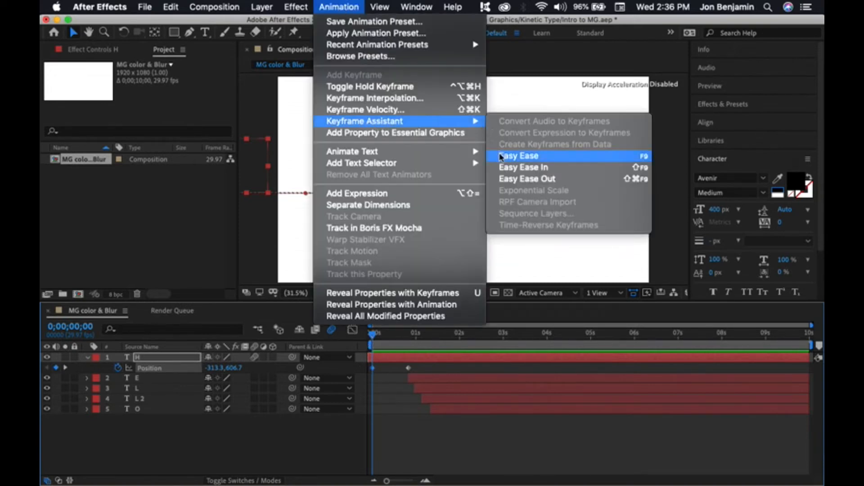
click(498, 435)
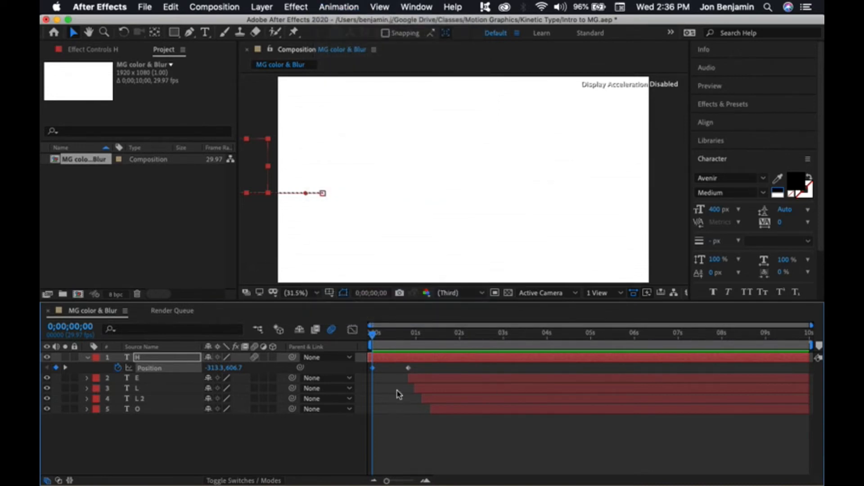
Step: Apply Easy Ease to both of H's Position keyframes
click(390, 420)
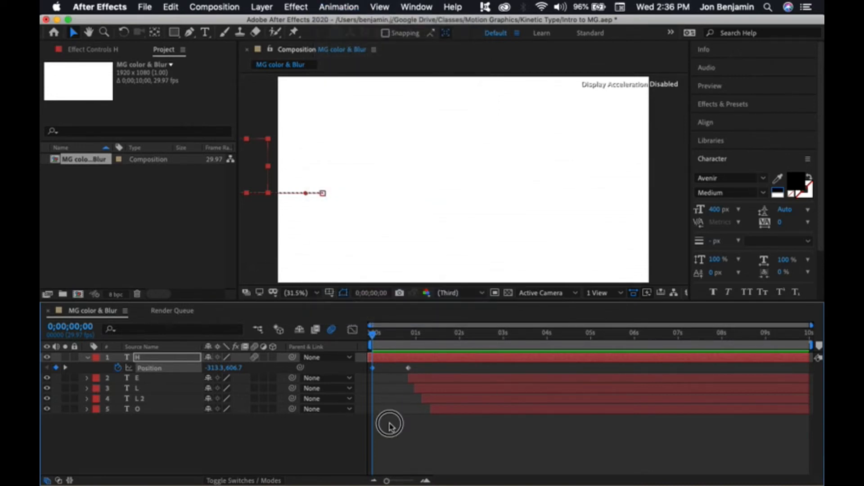
click(373, 368)
right_click(372, 368)
mouse_move(411, 475)
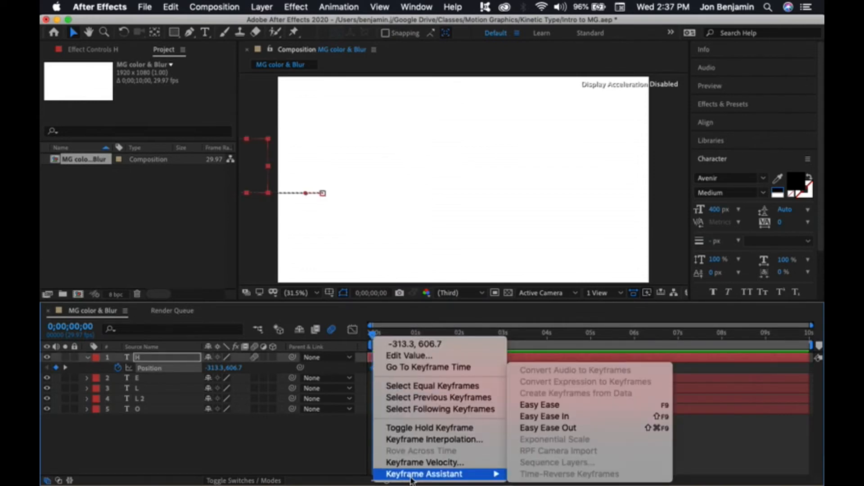
click(522, 405)
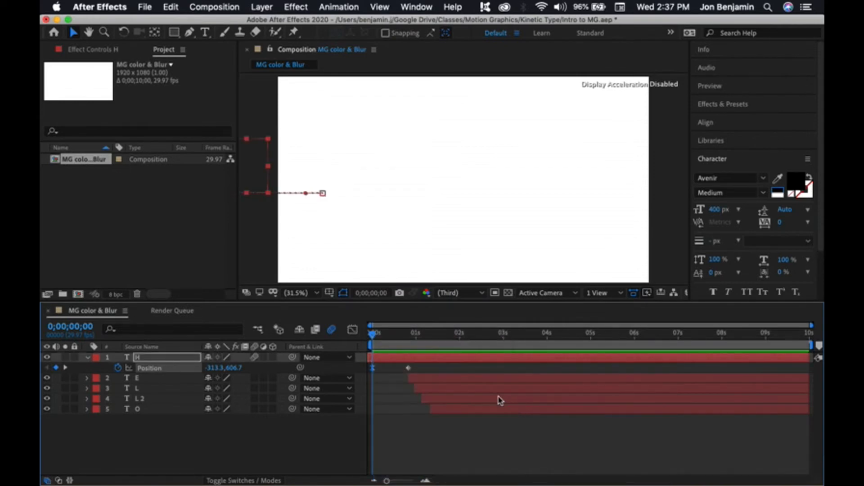
right_click(409, 370)
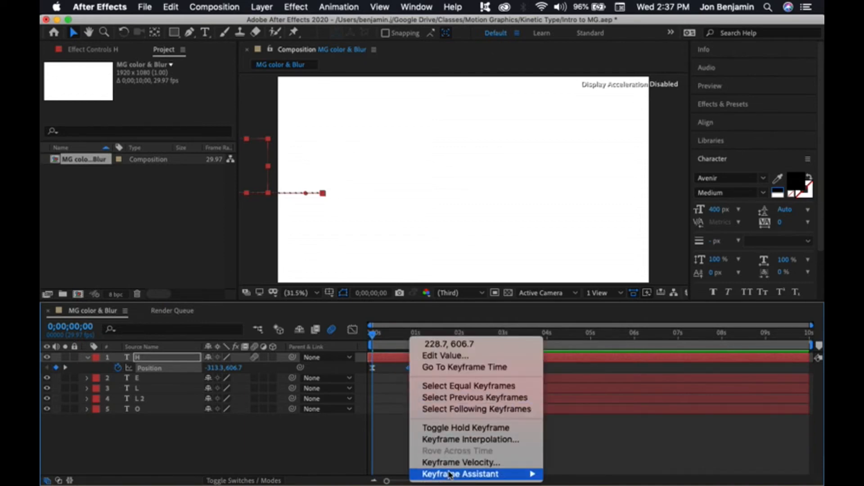
mouse_move(450, 474)
click(576, 405)
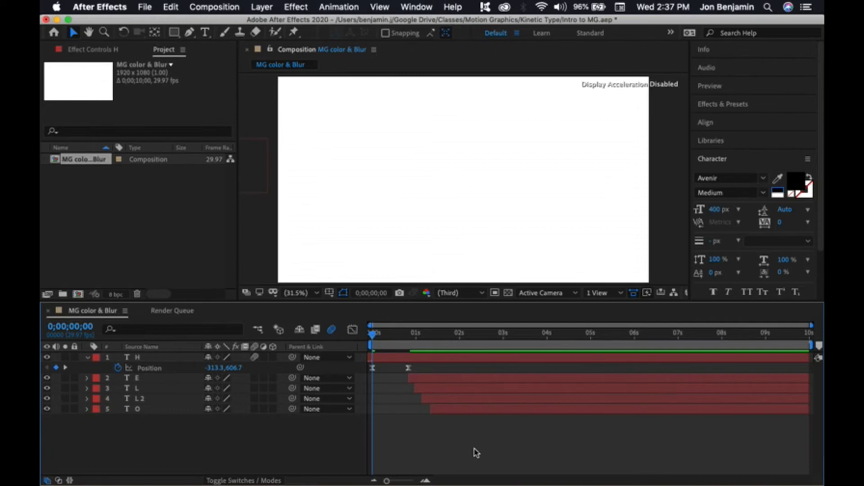
Step: Play the eased animation
key(space)
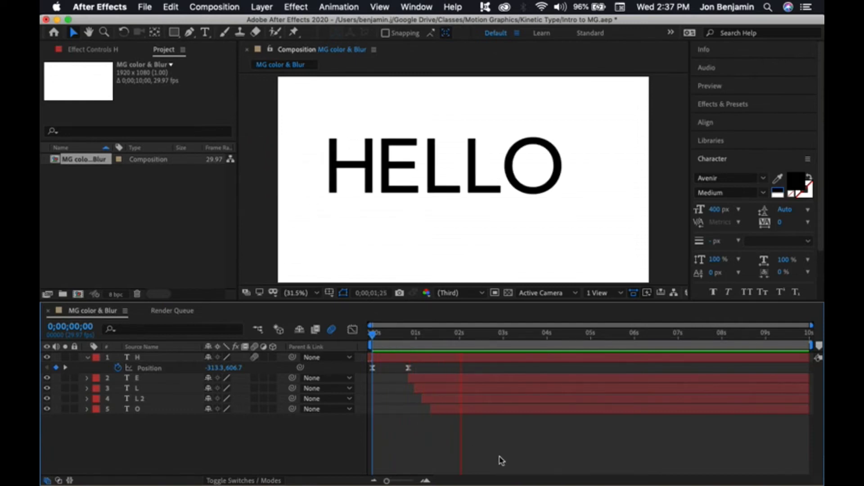
Step: Replay the eased H slide-in and return the time indicator to the start of the timeline
drag(409, 333, 359, 333)
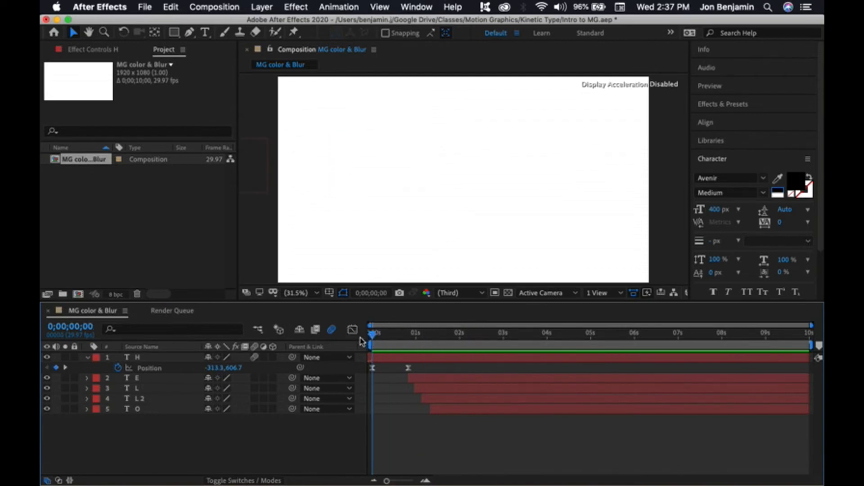
key(space)
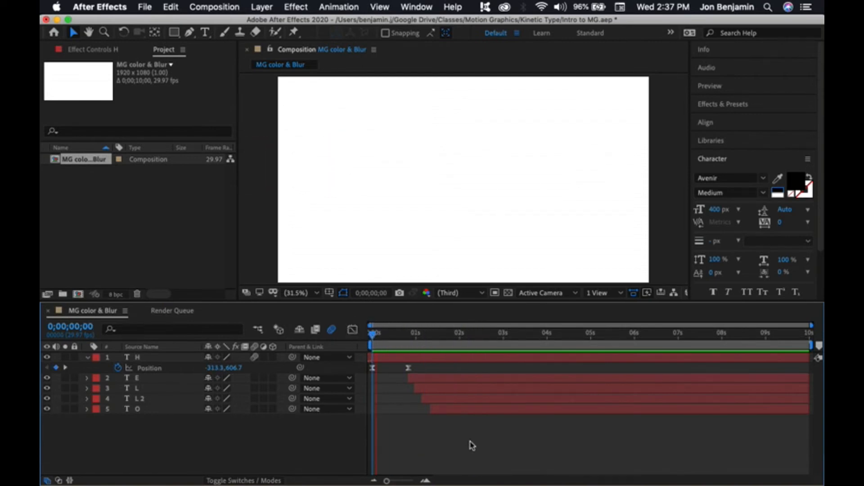
key(space)
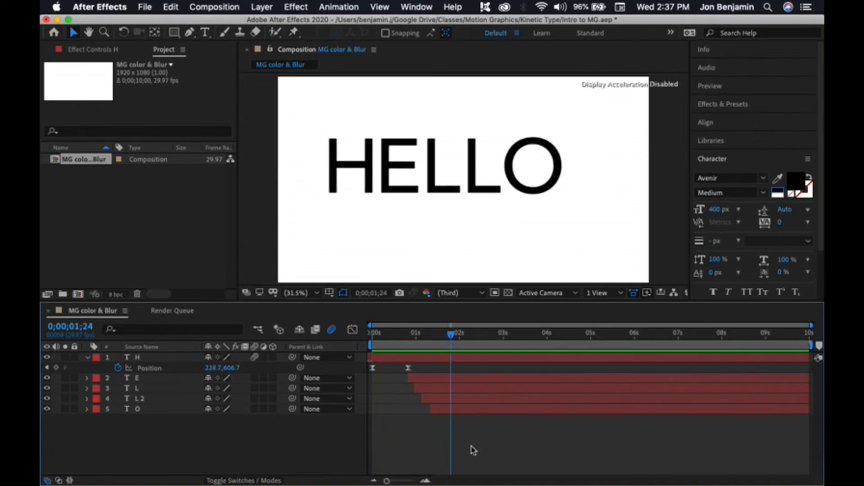
key(Page_Down)
key(Page_Down)
drag(431, 338, 365, 346)
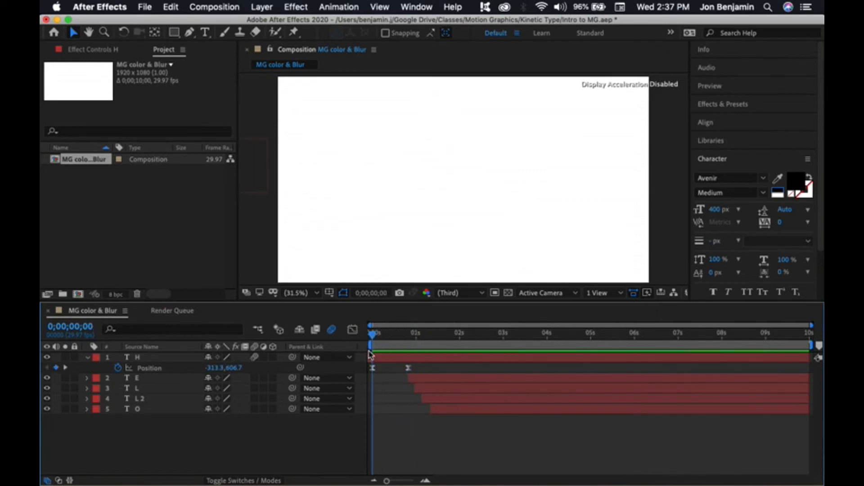
drag(374, 338, 367, 360)
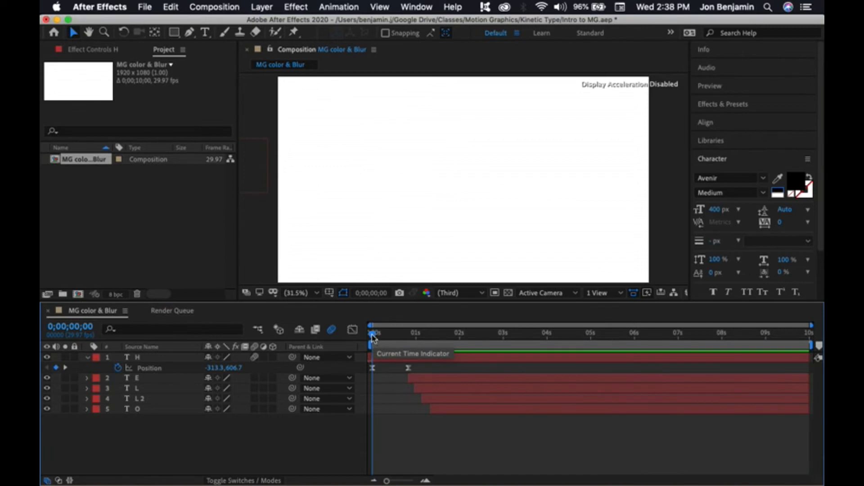
Step: Add a Fill Color RGB animator to the H text layer
click(88, 359)
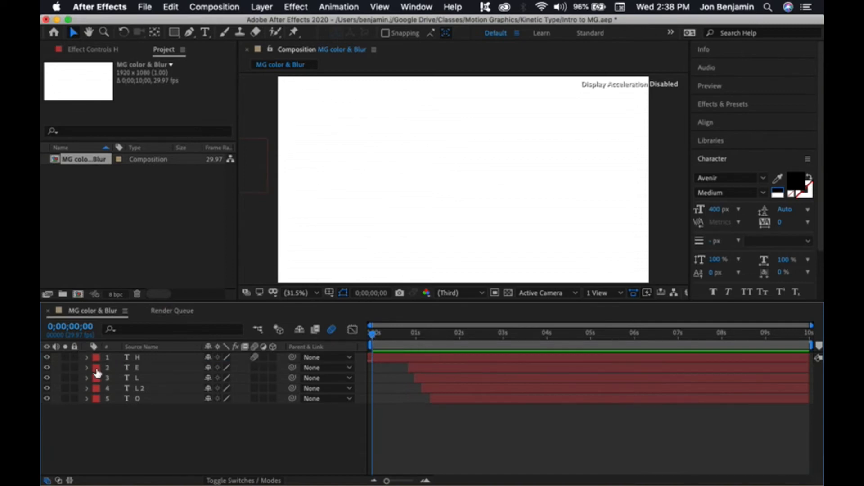
click(87, 358)
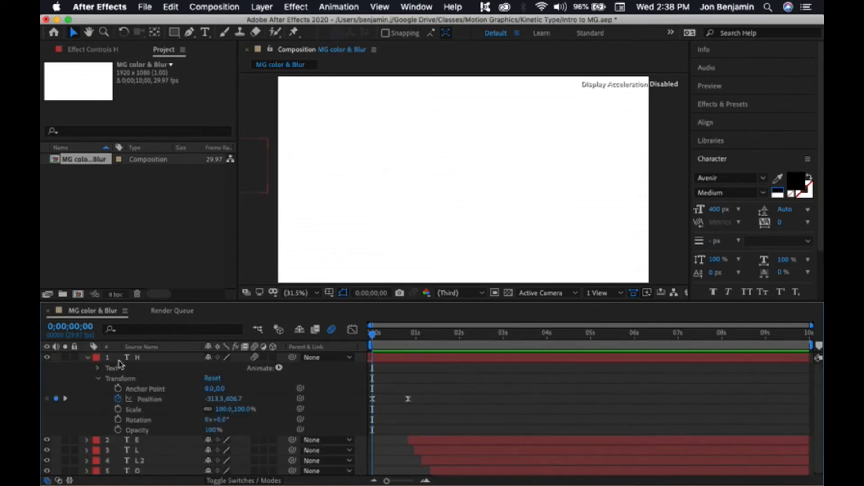
click(98, 378)
click(97, 368)
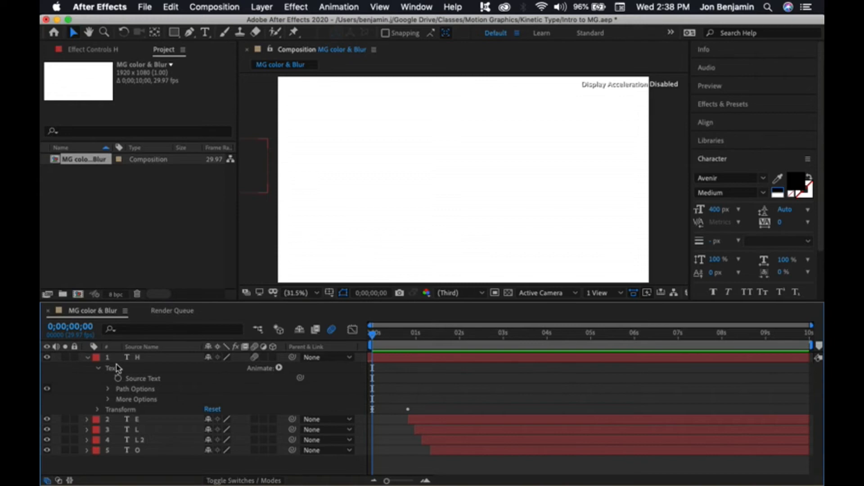
click(279, 368)
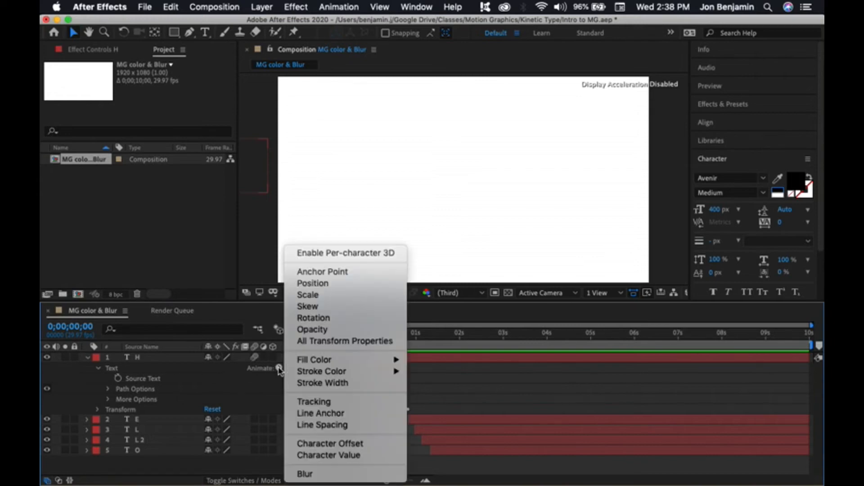
mouse_move(309, 364)
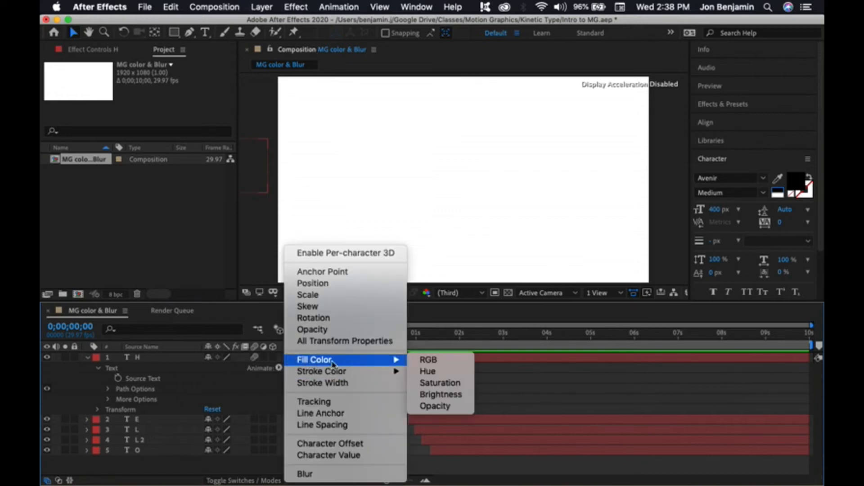
click(426, 361)
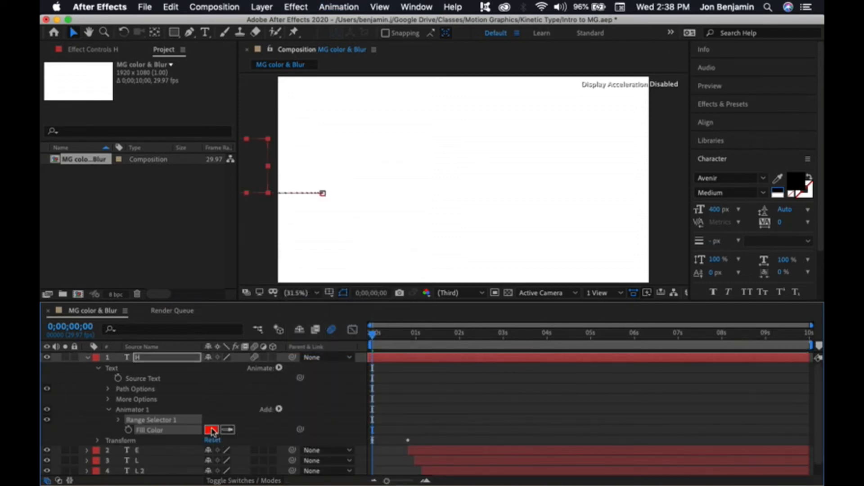
Step: Set the H animator's Fill Color to black 000000
click(212, 431)
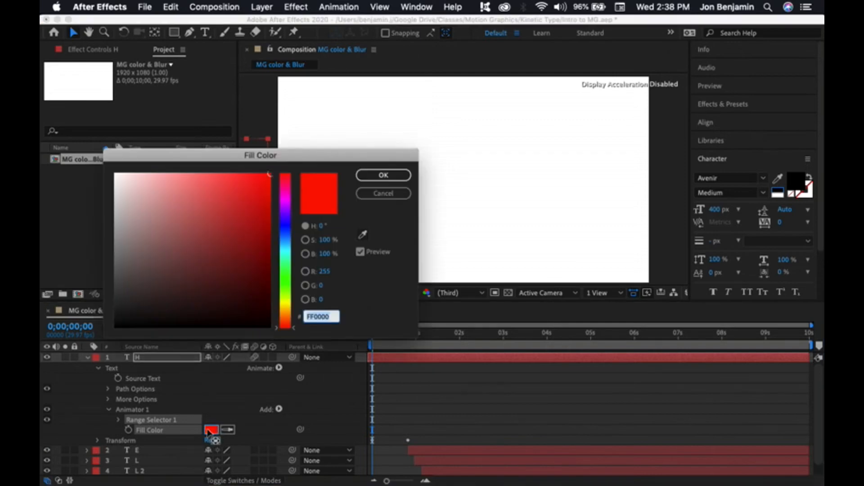
drag(211, 315, 88, 352)
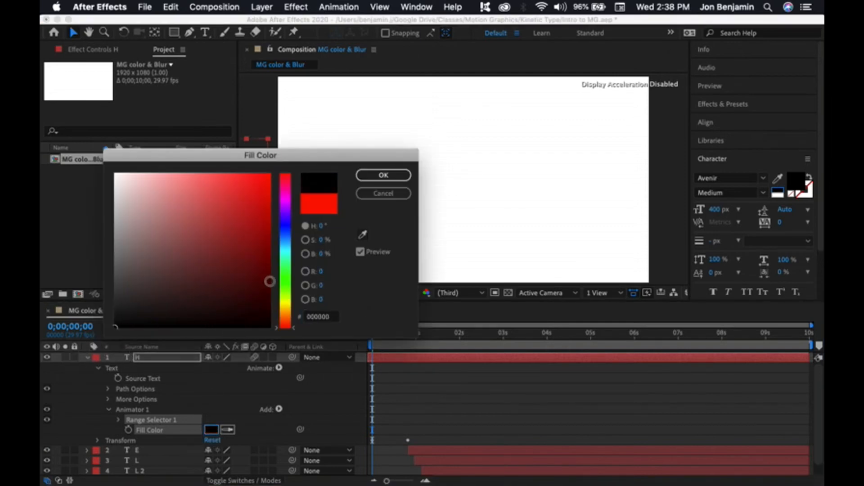
click(381, 177)
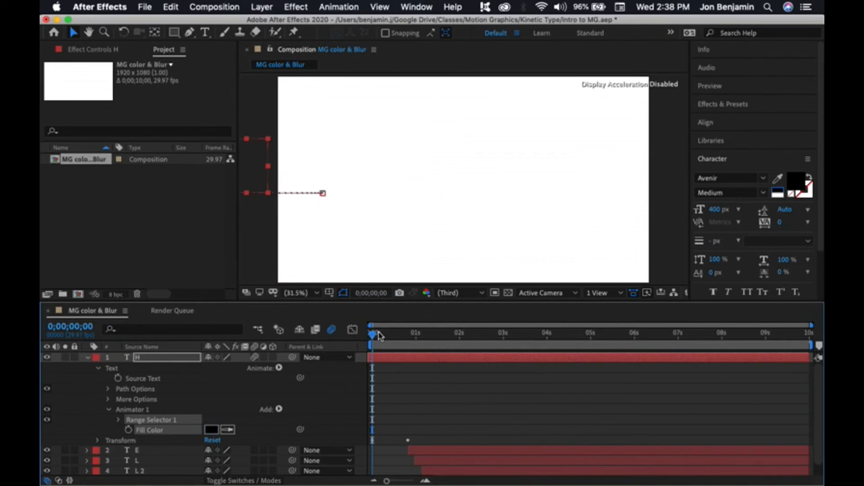
Step: Add Fill Color keyframes on the H at its Position end keyframe and at the start of the timeline
click(97, 441)
click(65, 439)
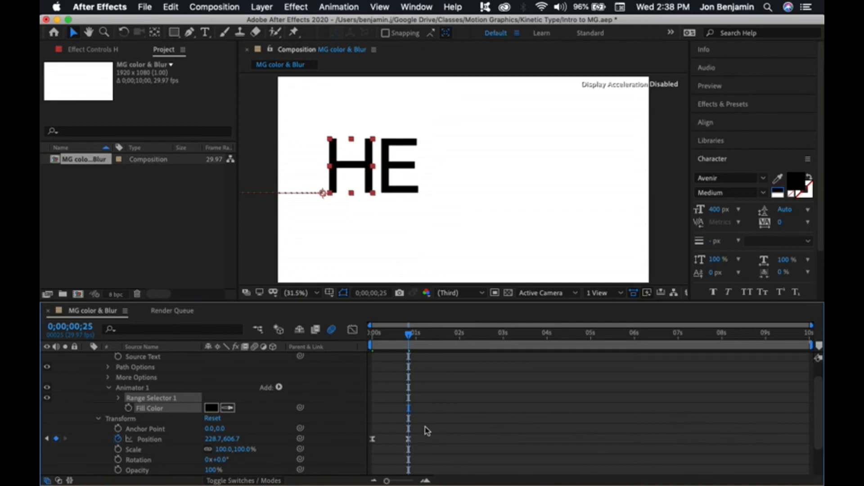
scroll(427, 431, up, 2)
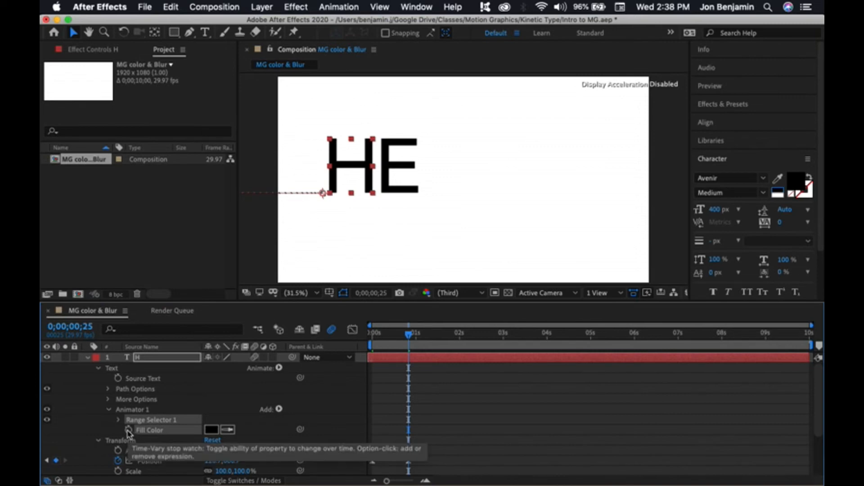
click(128, 430)
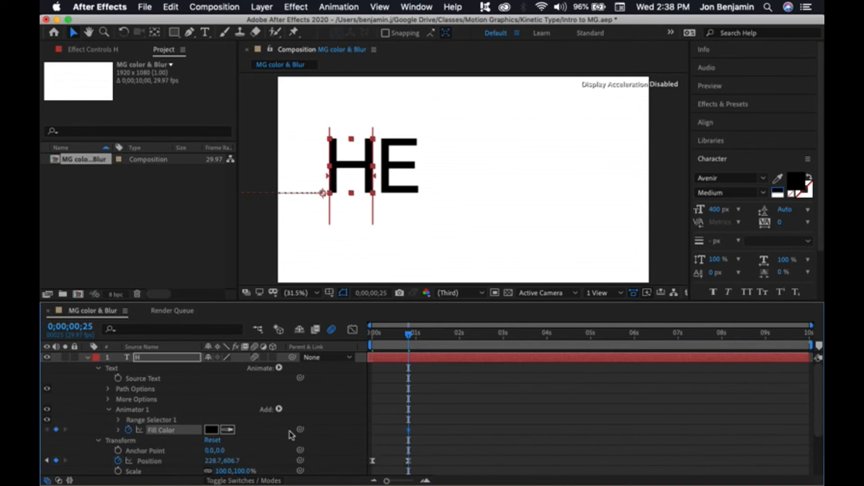
click(47, 461)
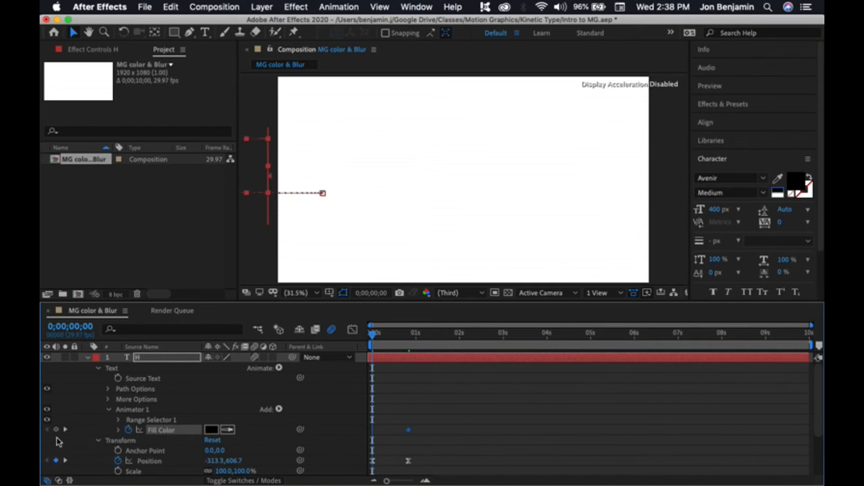
click(56, 429)
Step: Set the H's Fill Color at the 0;00;25 keyframe to orange FD6A00
click(66, 430)
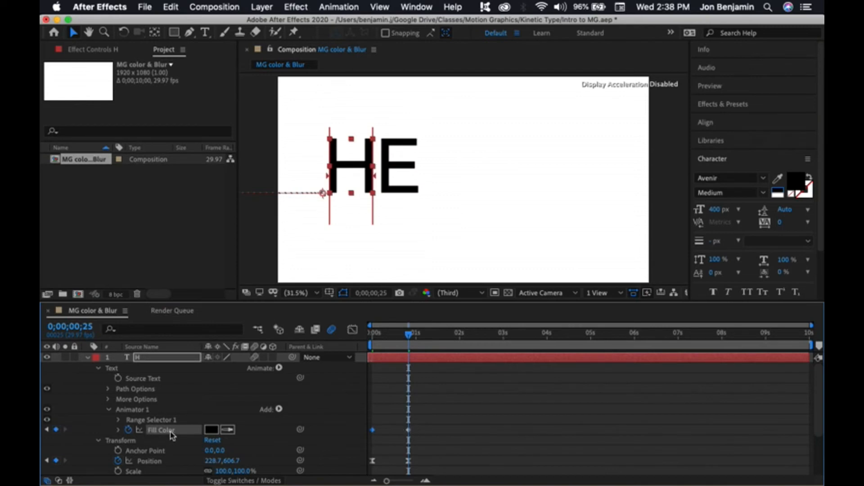
click(211, 429)
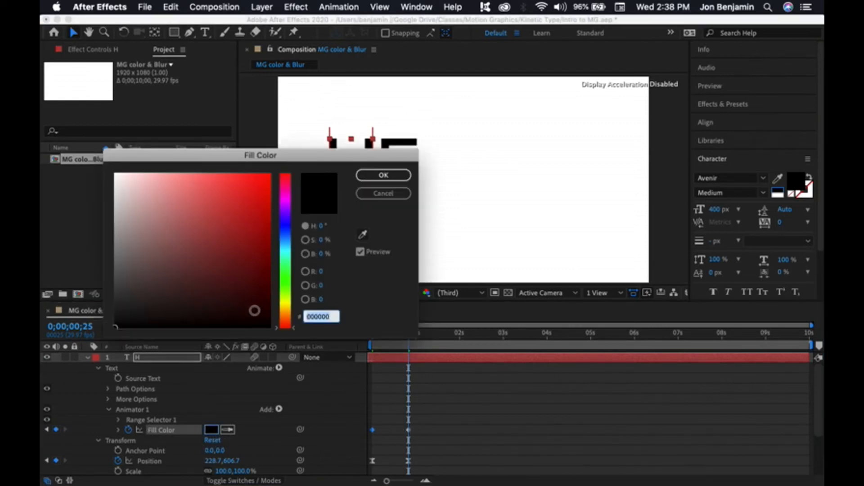
click(287, 316)
drag(252, 295, 304, 164)
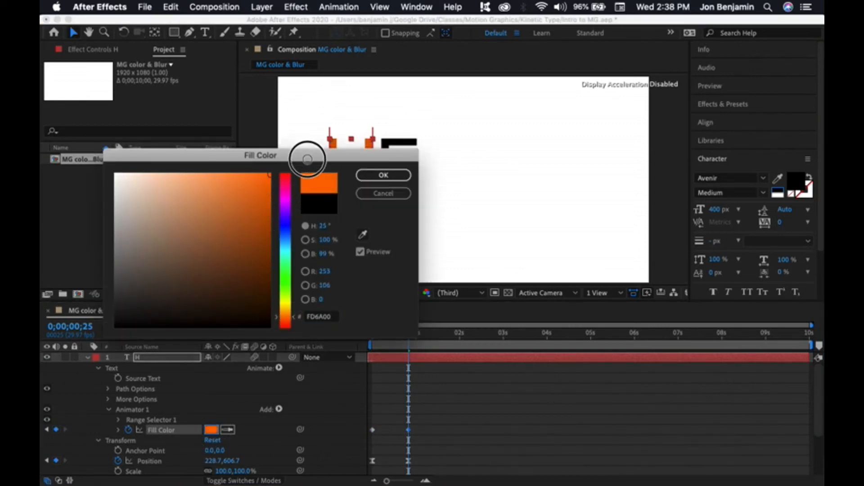
click(383, 175)
Step: Move the H's first Fill Color keyframe to about halfway toward the second, then preview from the start
drag(404, 329, 411, 413)
drag(409, 334, 409, 334)
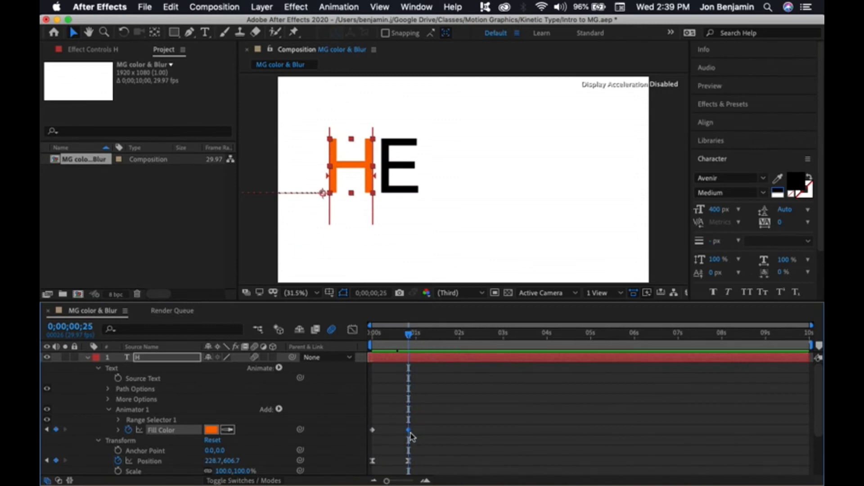
drag(373, 433, 390, 434)
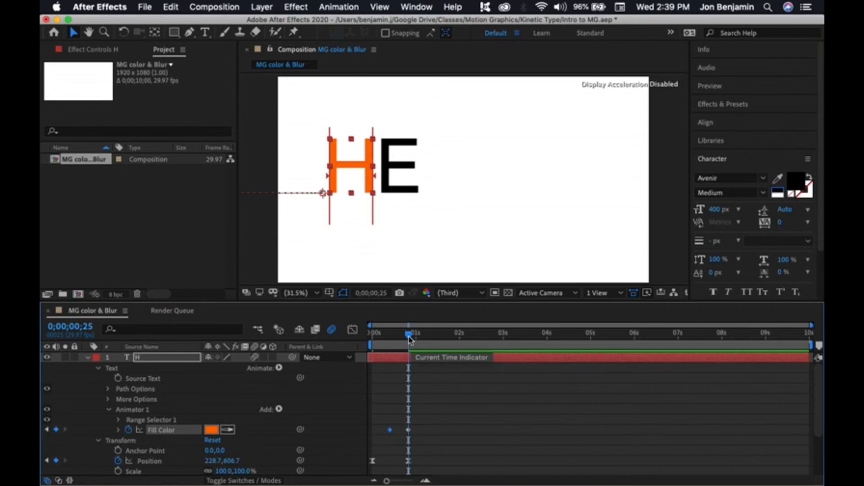
drag(409, 337, 365, 334)
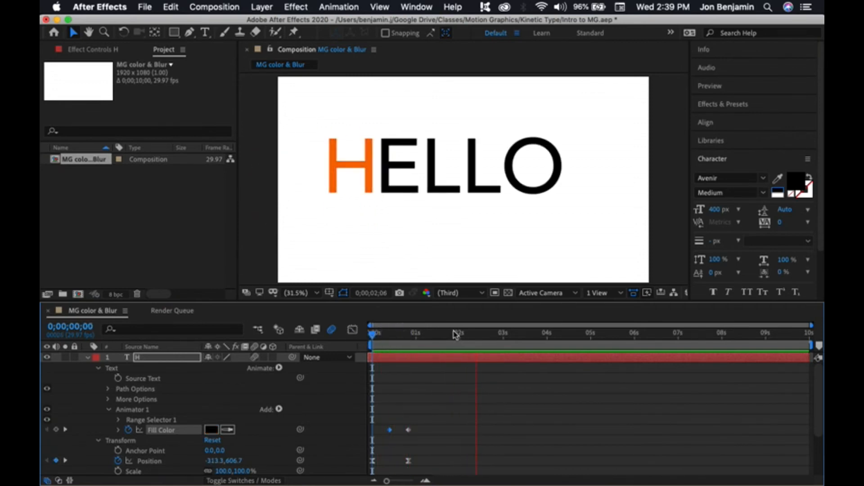
key(space)
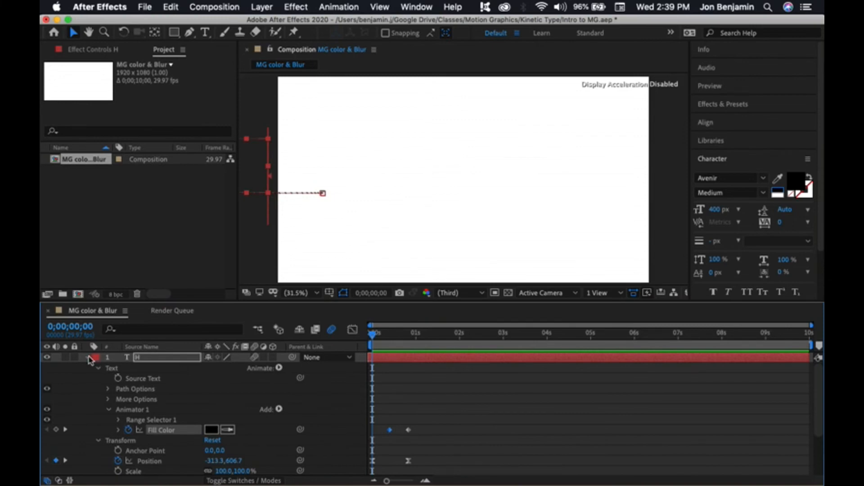
Step: Jump to the E layer's in point and add a Fill Color RGB animator to the E text layer
click(88, 358)
click(419, 369)
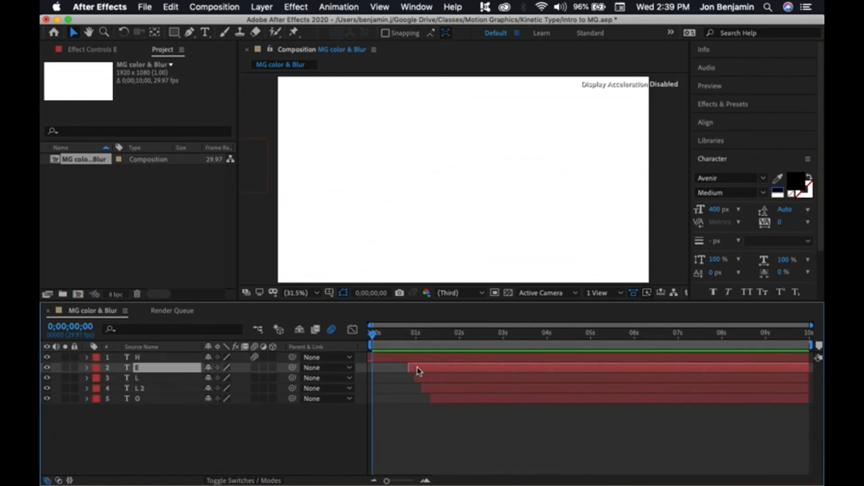
click(87, 368)
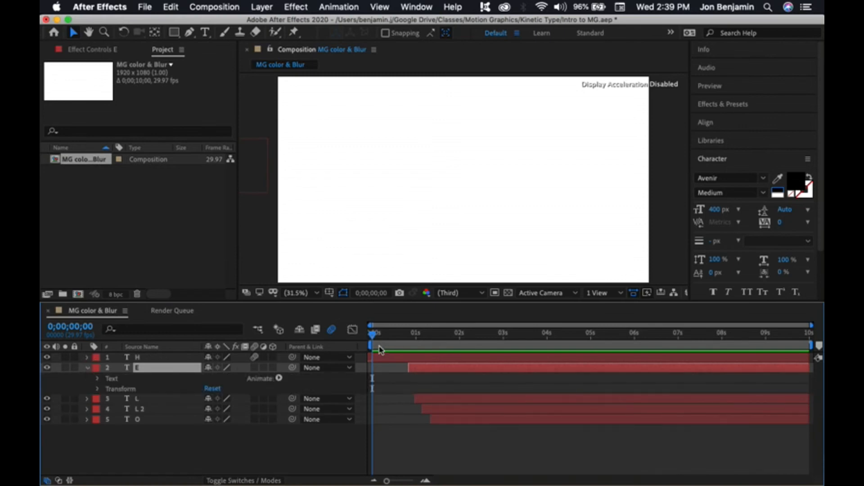
key(i)
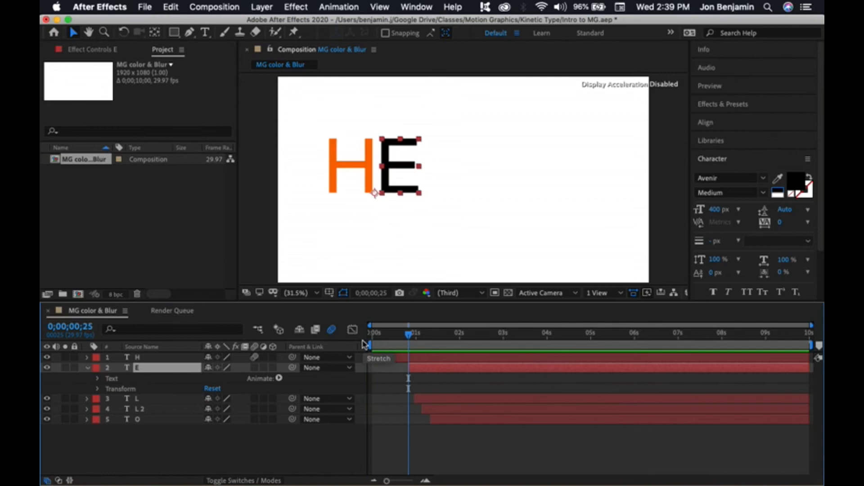
click(99, 379)
click(98, 379)
click(255, 384)
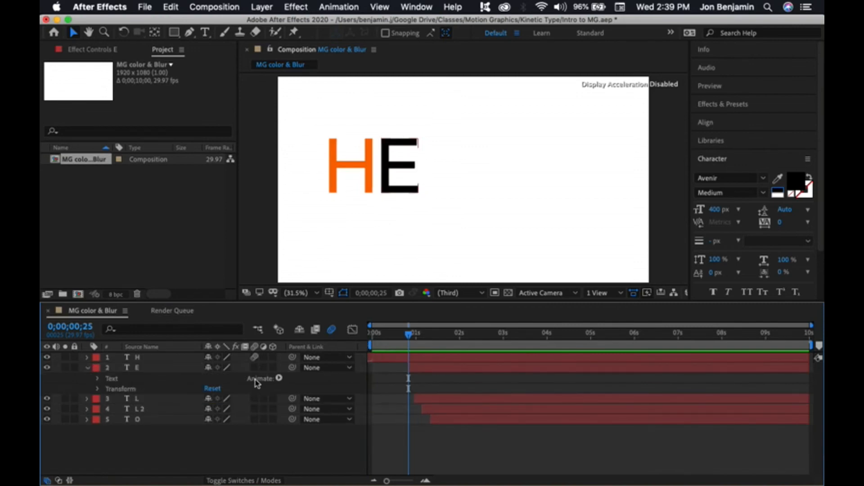
click(279, 378)
mouse_move(315, 362)
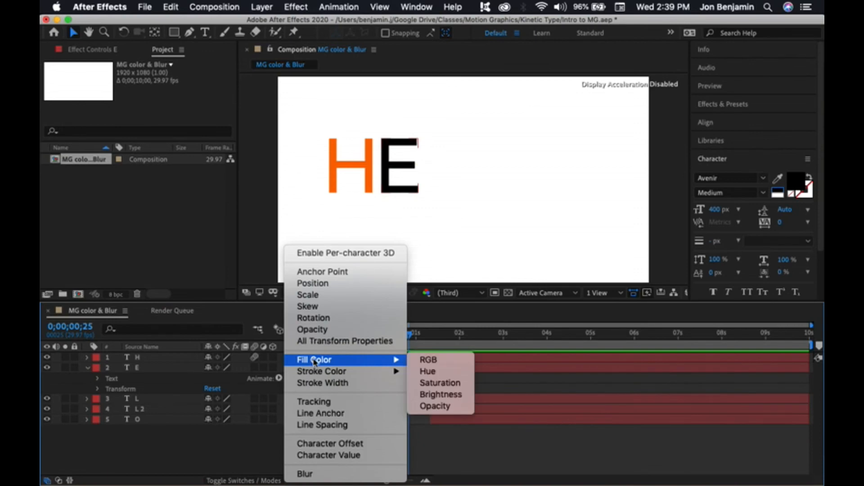
click(438, 360)
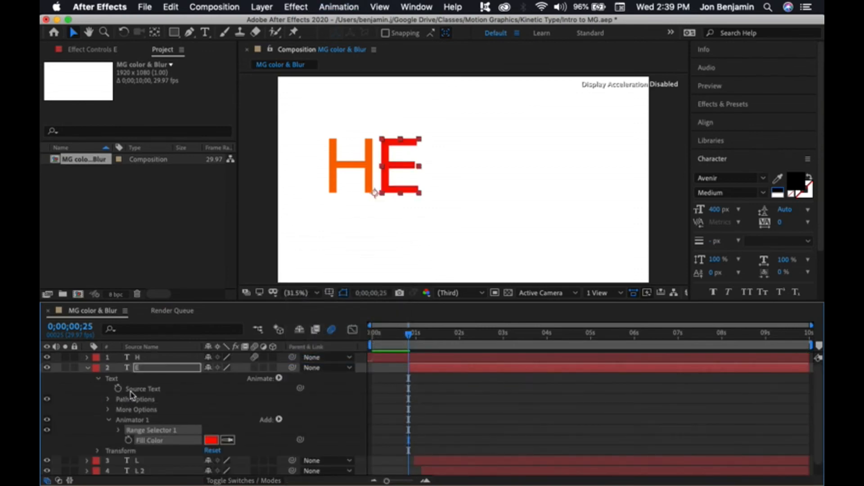
Step: Set the E animator's Fill Color to black 000000 and keyframe it at 0;00;25
click(211, 440)
drag(198, 322, 103, 332)
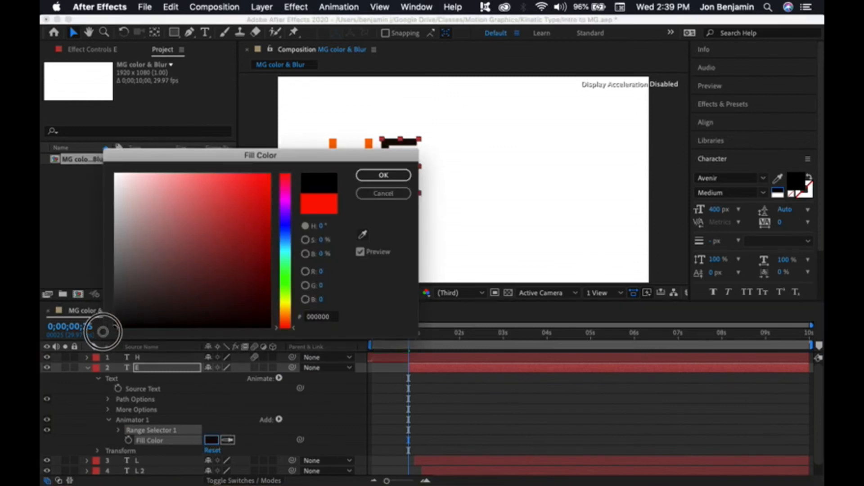
click(379, 175)
mouse_move(412, 340)
mouse_down()
mouse_move(423, 342)
mouse_move(408, 337)
mouse_up()
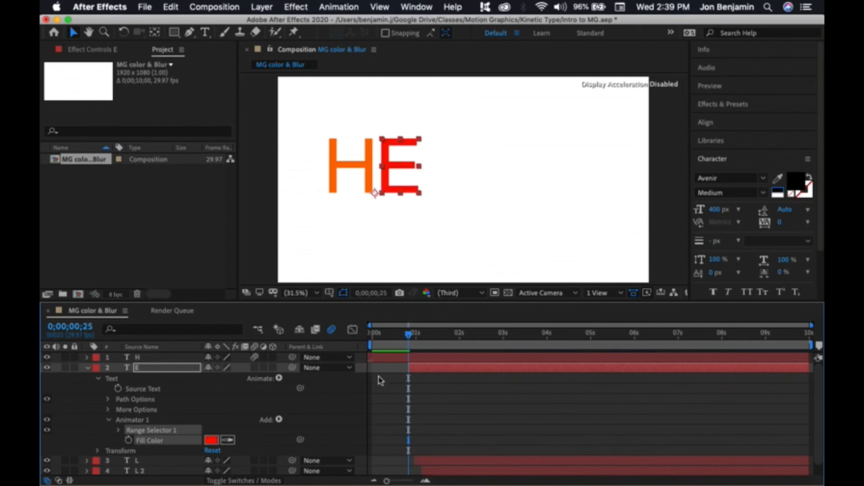
click(128, 441)
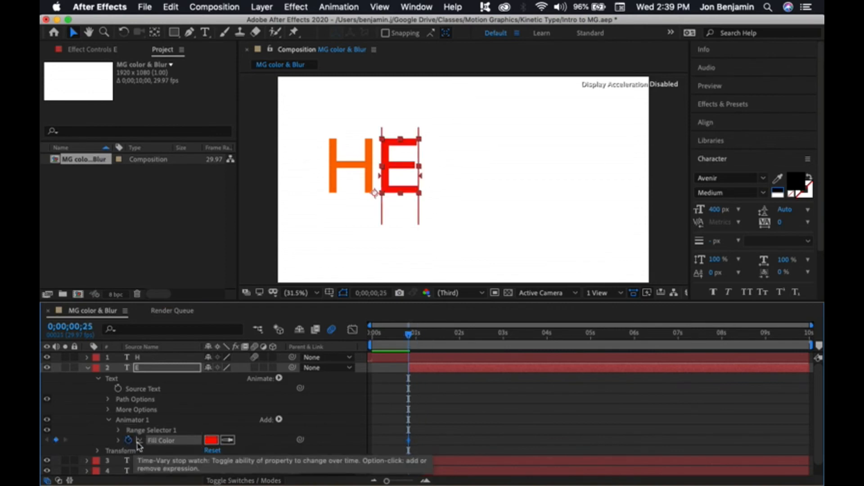
Step: Apply black 000000 as the E's Fill Color at its first keyframe, 0;00;25
click(220, 442)
drag(170, 309, 113, 330)
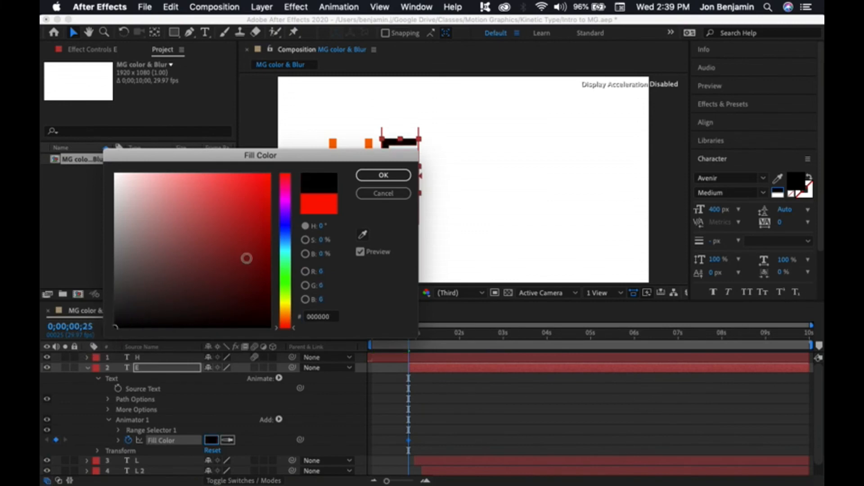
click(383, 175)
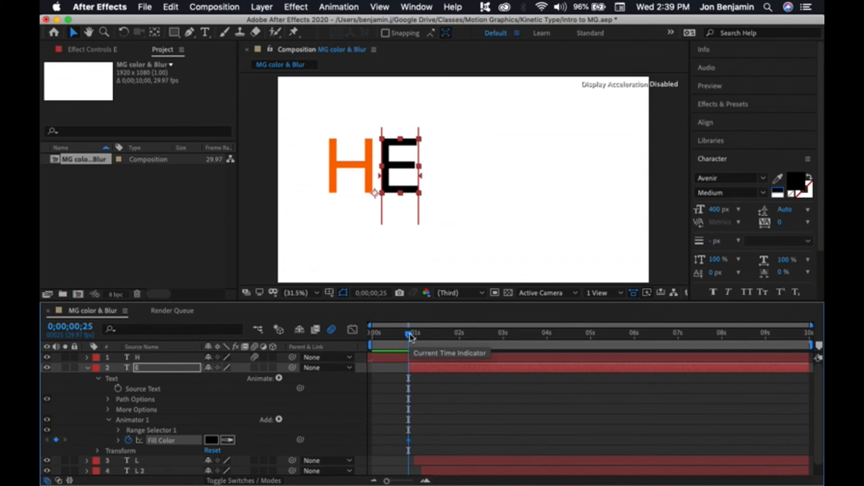
Step: At 0;01;05, add a second Fill Color keyframe for the E and set it to orange FF6C00
drag(410, 337, 412, 337)
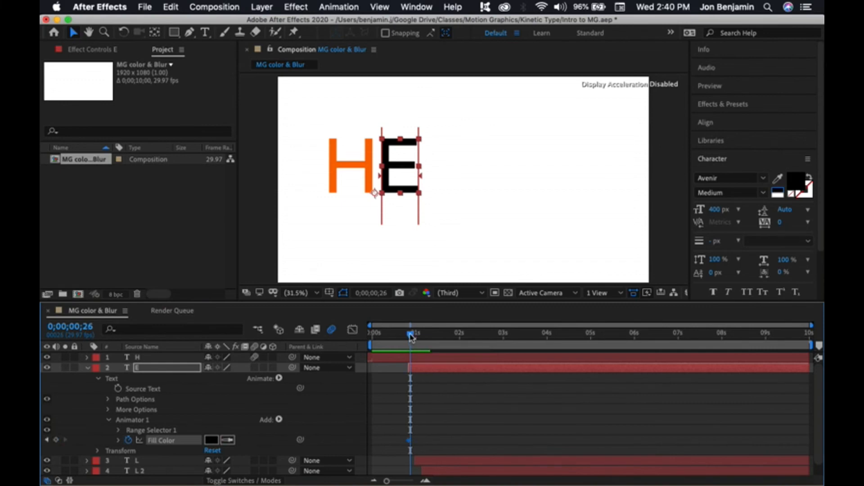
key(Page_Down)
key(Page_Down)
key(Page_Down)
key(Page_Down)
key(Page_Down)
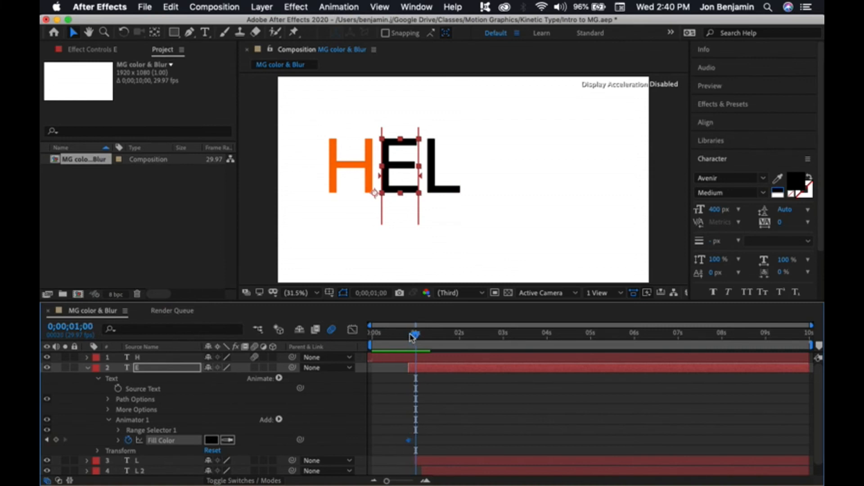
key(Page_Up)
key(Page_Up)
key(Page_Up)
key(Page_Up)
key(Page_Up)
key(Page_Up)
key(Page_Up)
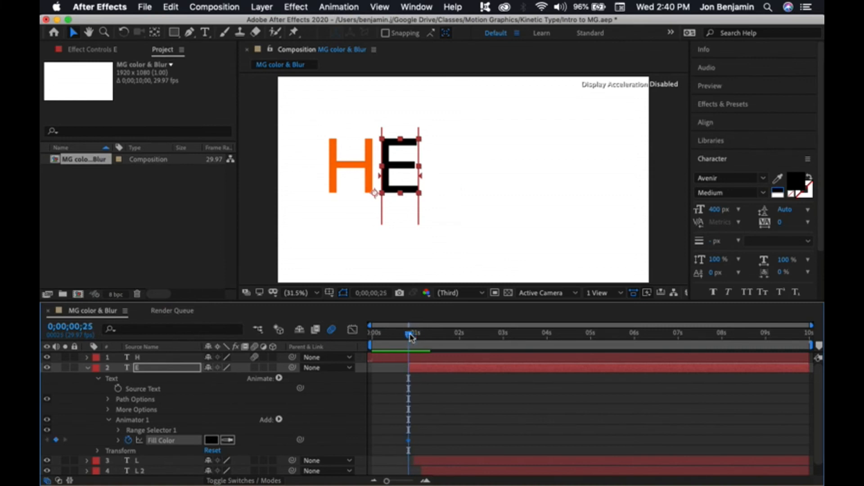
key(Page_Down)
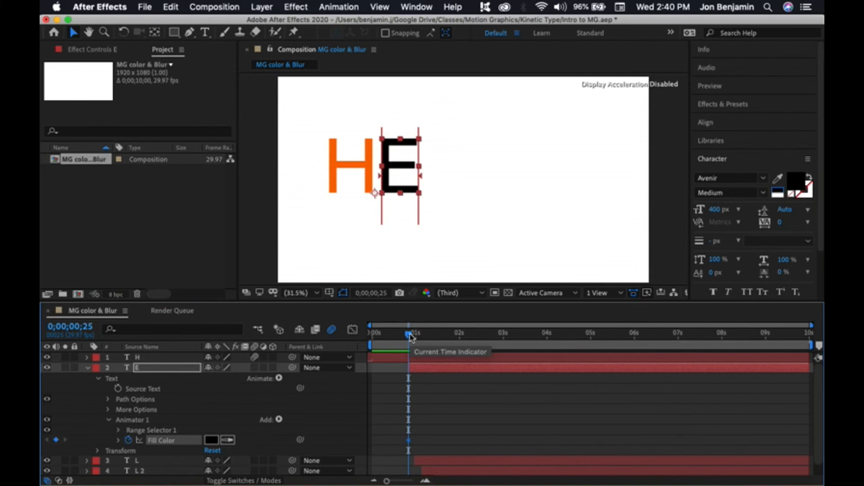
key(shift+Page_Down)
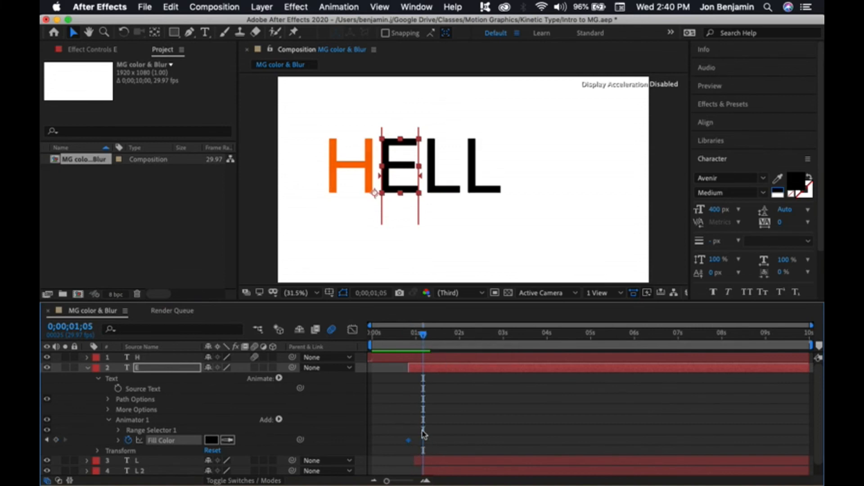
click(56, 440)
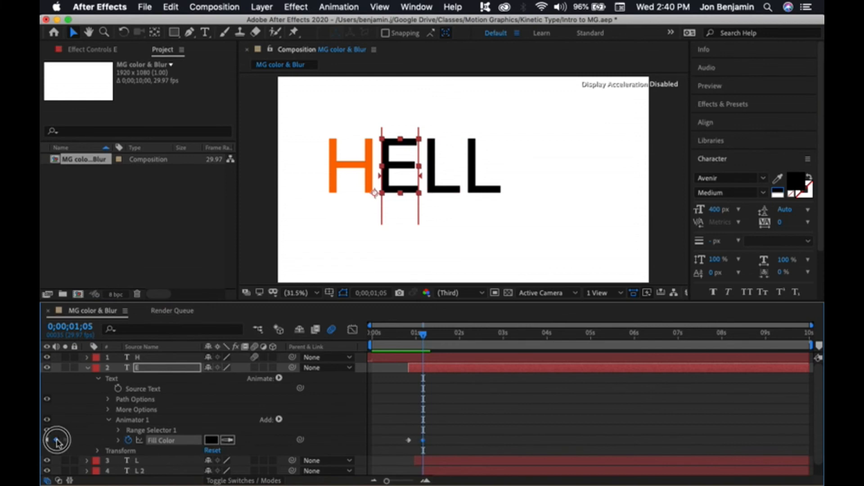
click(211, 439)
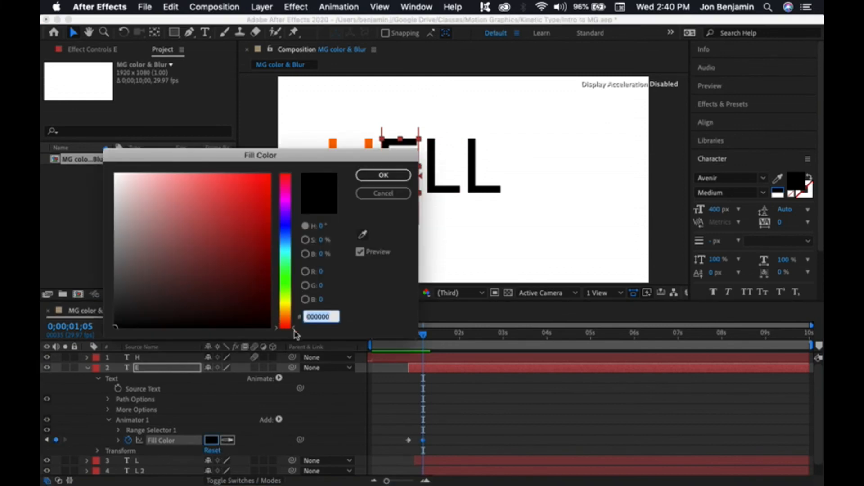
click(286, 317)
drag(250, 235, 295, 173)
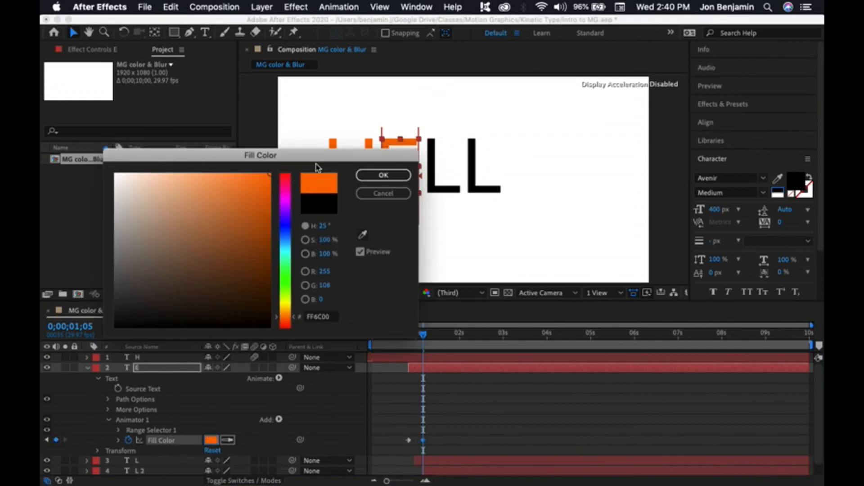
click(384, 175)
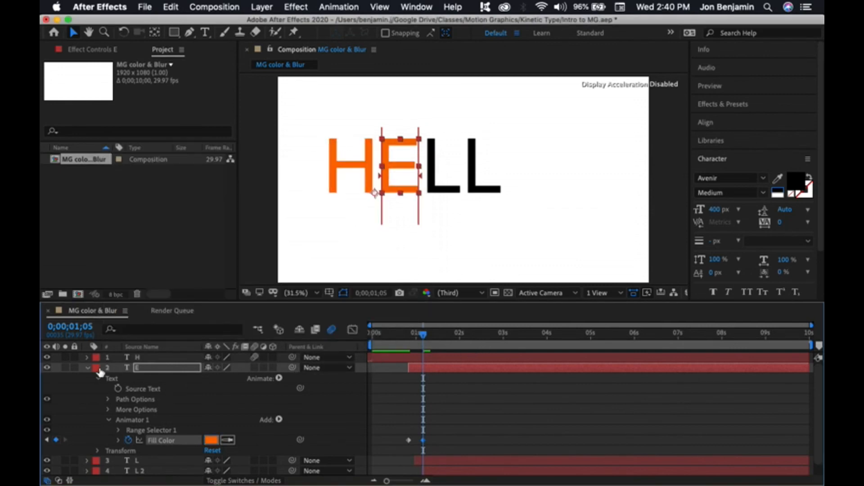
click(445, 426)
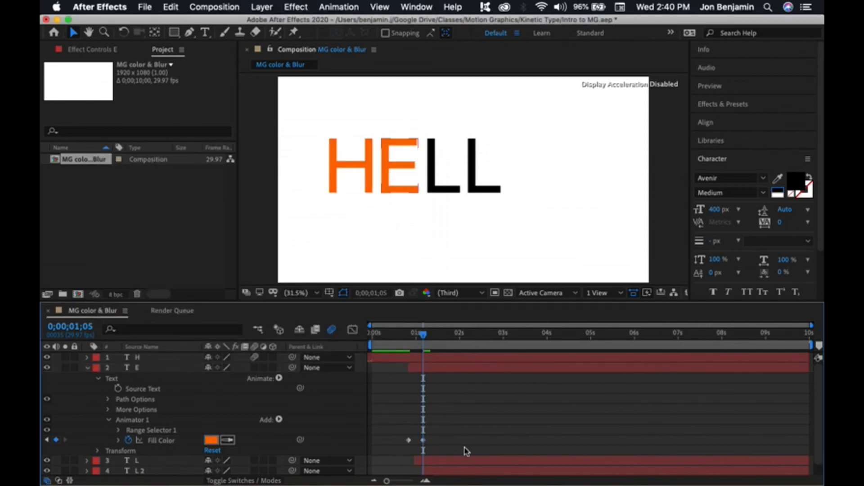
click(409, 441)
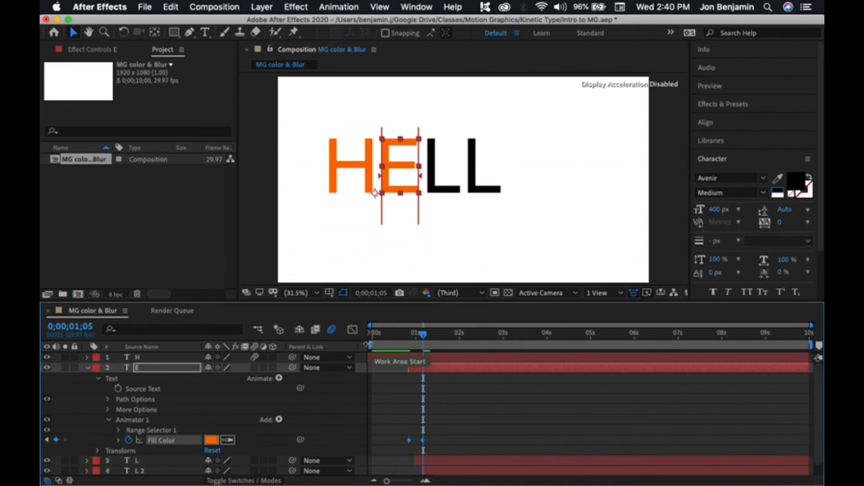
click(171, 7)
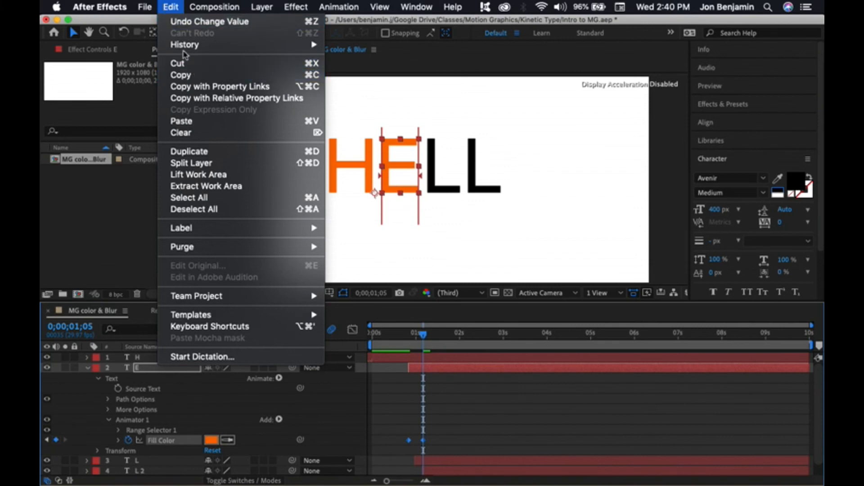
click(170, 8)
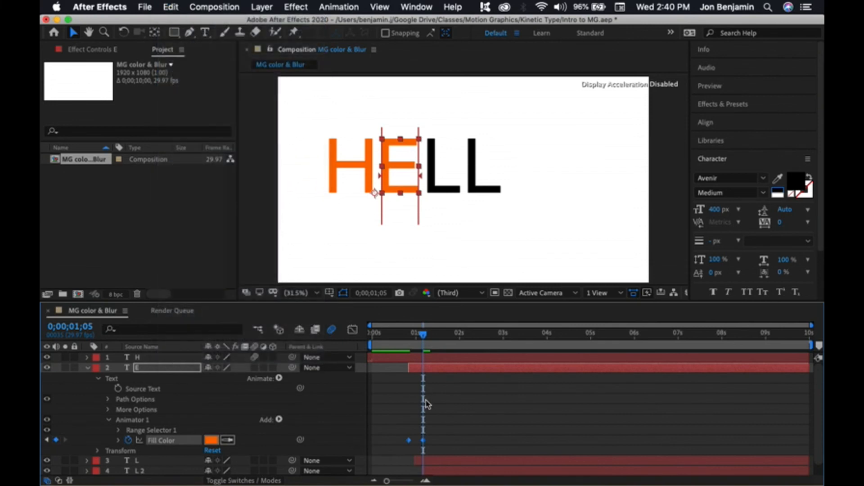
Step: Inspect the Fill Color keyframes on the L, second L and O layers
click(88, 368)
click(88, 378)
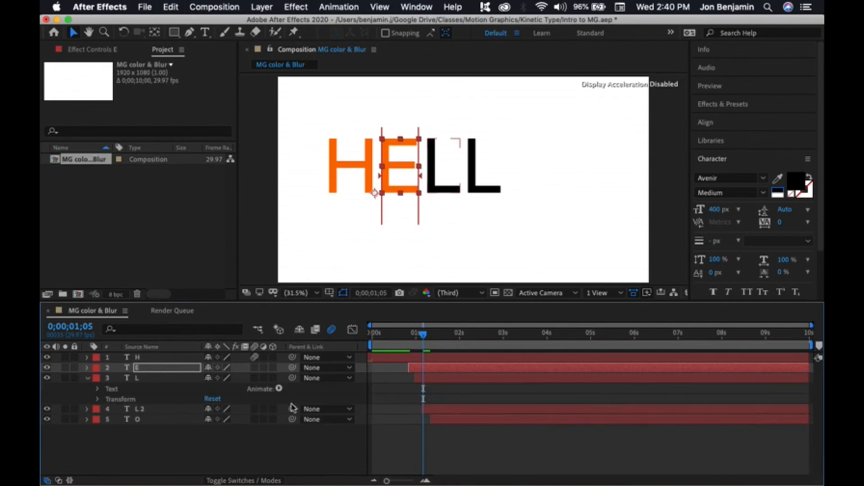
click(443, 379)
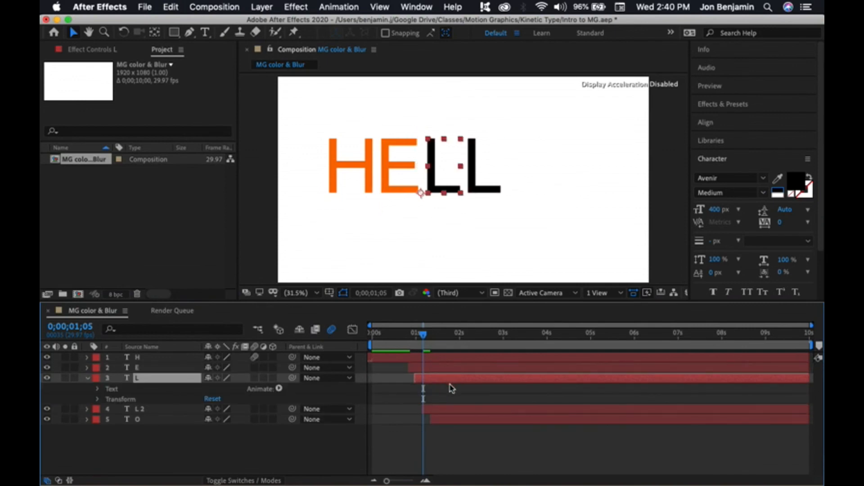
key(u)
drag(427, 335, 441, 338)
click(88, 378)
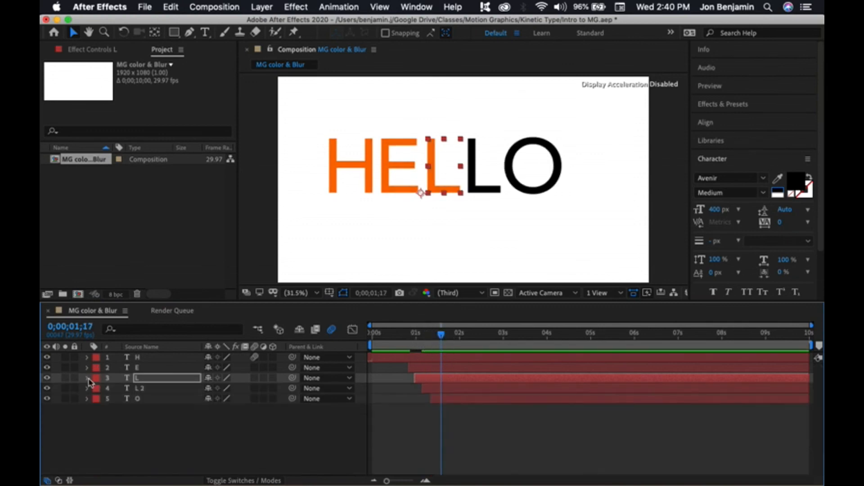
click(87, 389)
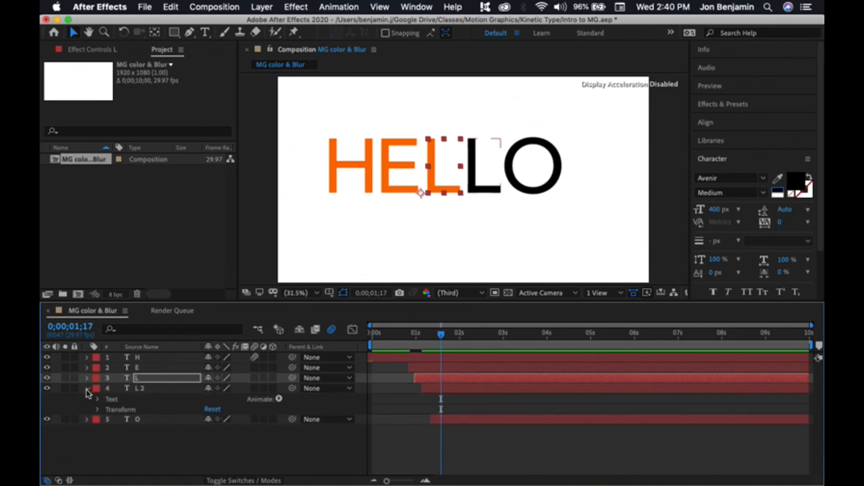
click(468, 388)
key(u)
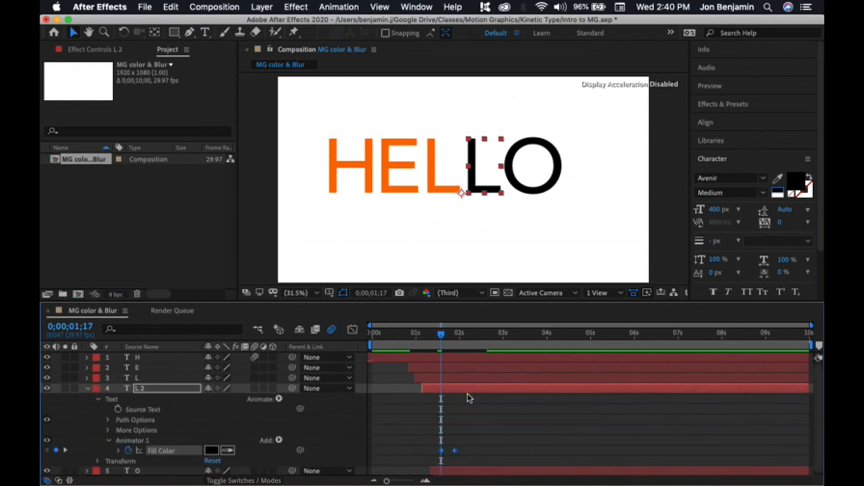
click(87, 388)
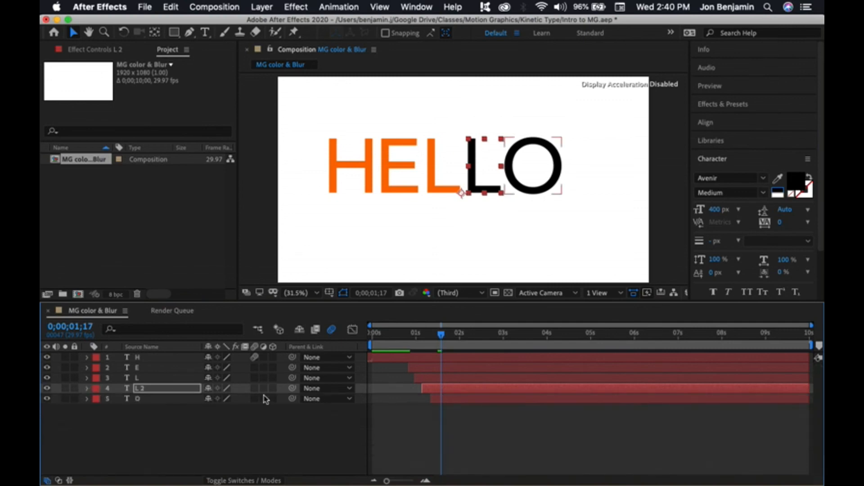
click(468, 399)
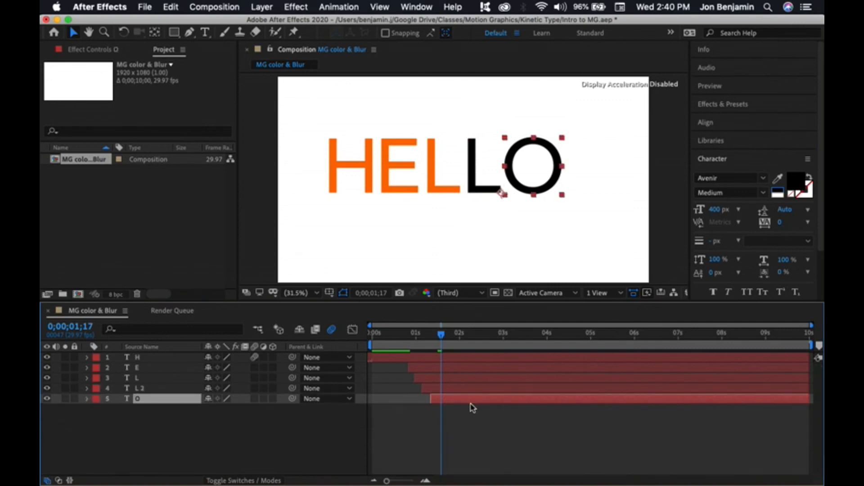
key(u)
click(88, 398)
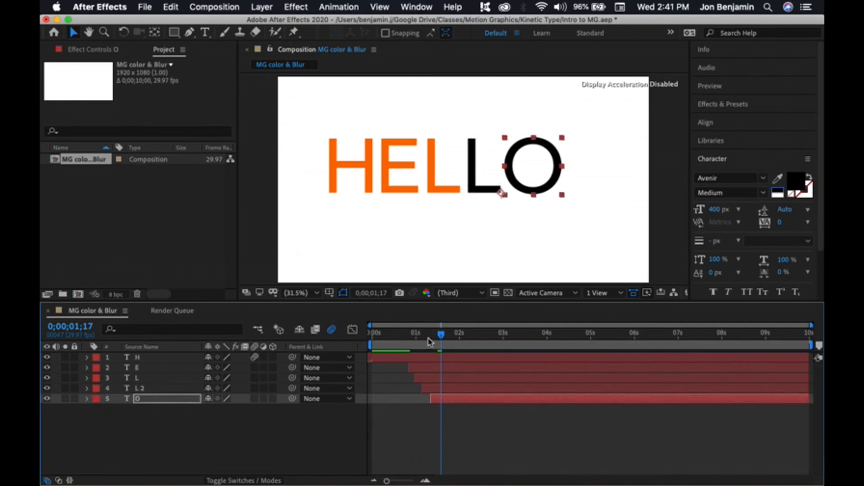
Step: Preview the animation from the start of the composition
drag(440, 334, 347, 337)
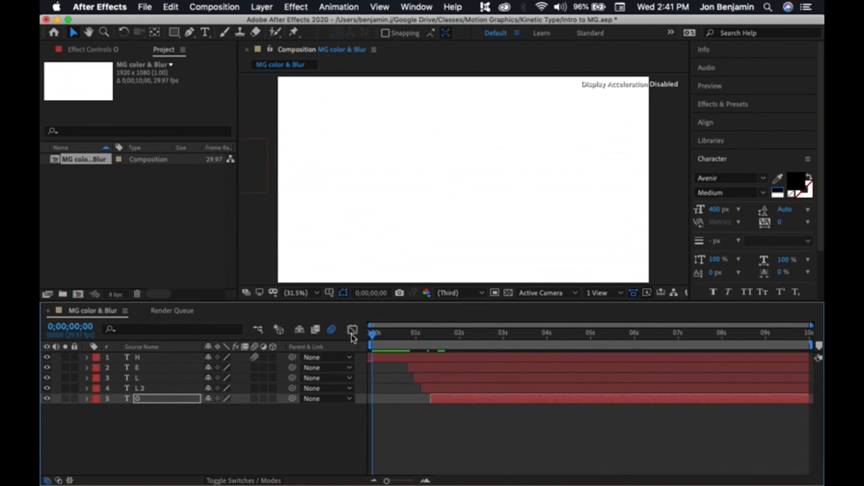
key(space)
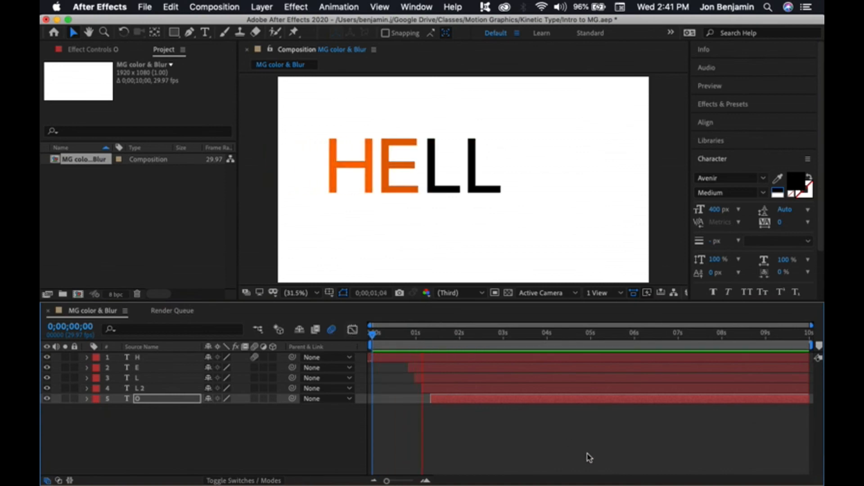
key(space)
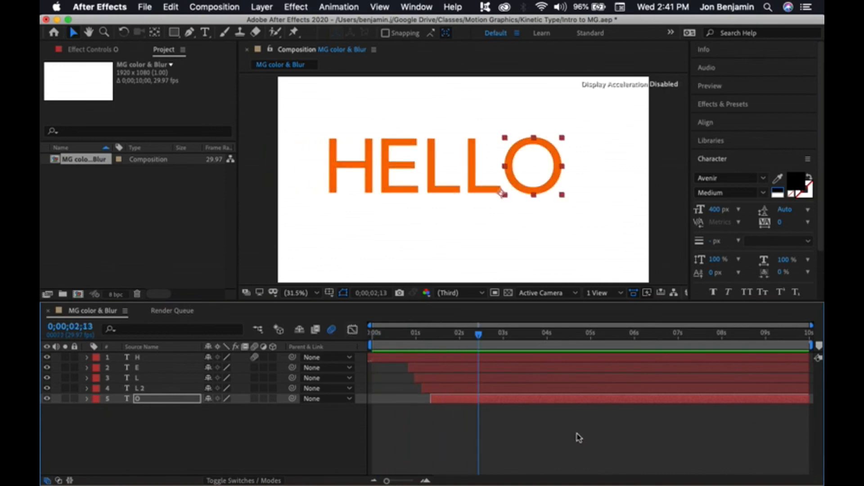
Step: Move the E's second Fill Color keyframe closer to its first to shorten the colour change
click(426, 369)
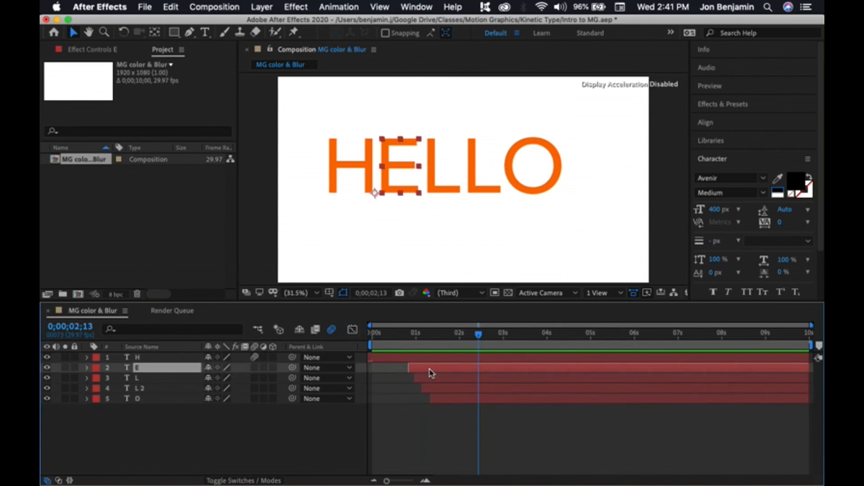
click(86, 367)
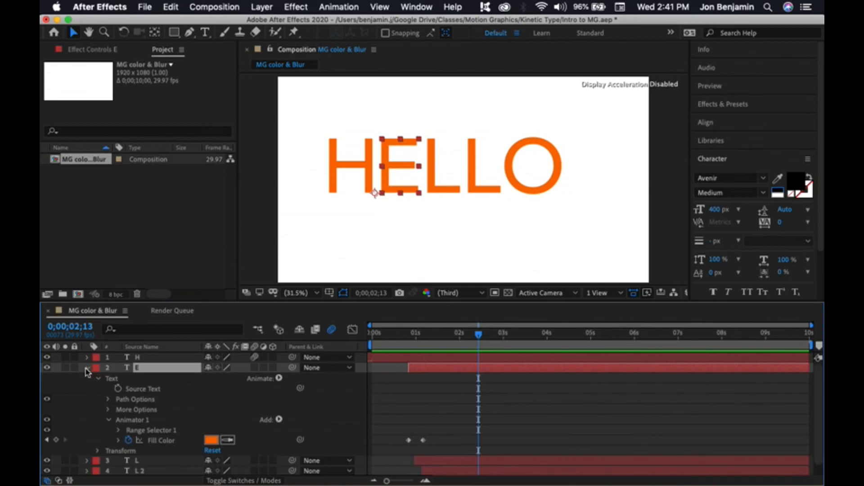
drag(423, 440, 415, 441)
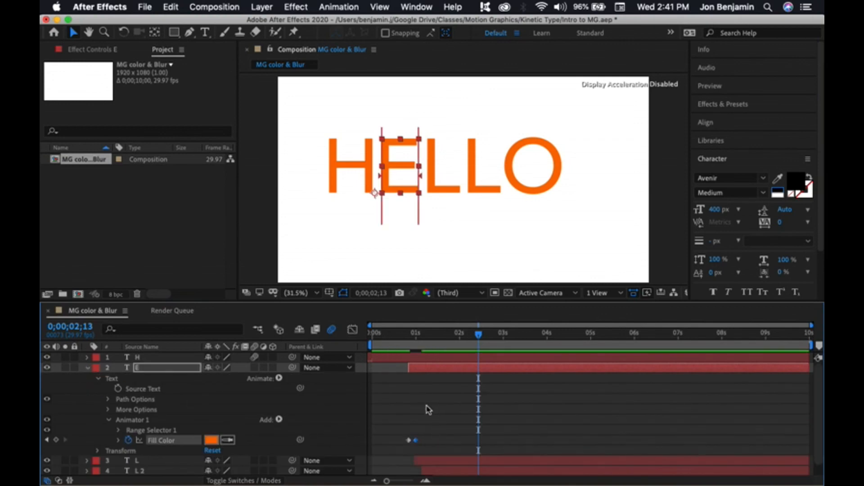
click(87, 367)
Step: Retime the L layer's Fill Color keyframes to tighten its colour change near 0;00;29
click(88, 378)
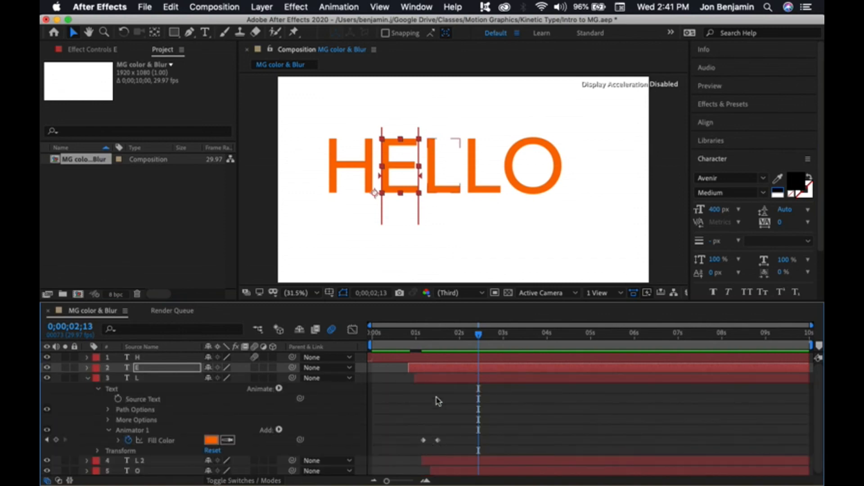
drag(478, 337, 415, 346)
drag(423, 442, 426, 442)
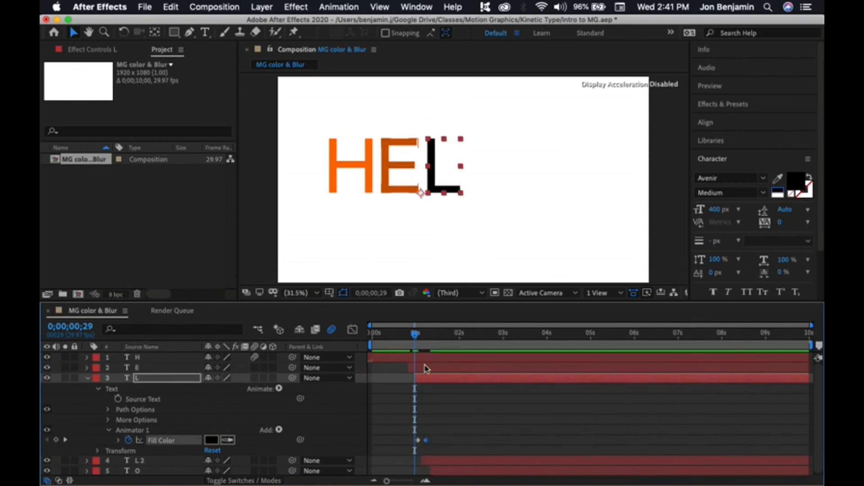
Step: Nudge the Fill Color keyframes of the second L and the O layers slightly earlier
click(88, 379)
click(426, 390)
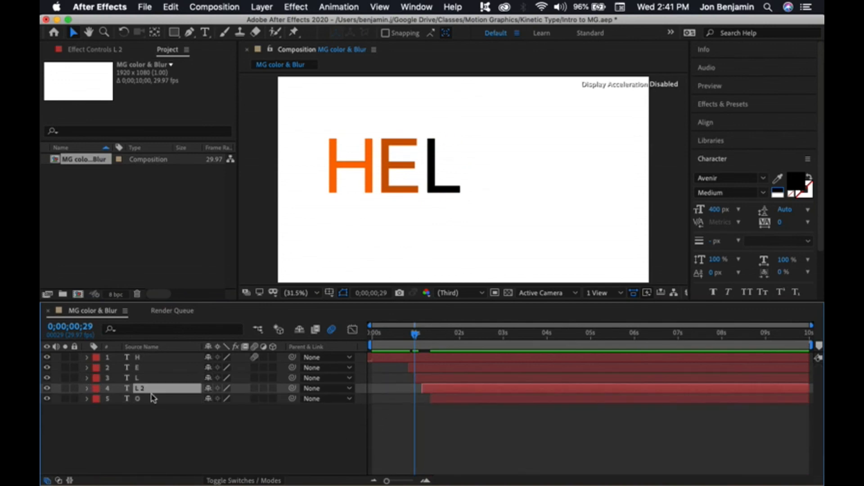
click(87, 389)
mouse_move(442, 452)
mouse_down()
mouse_move(425, 452)
mouse_move(444, 451)
mouse_move(438, 452)
mouse_up()
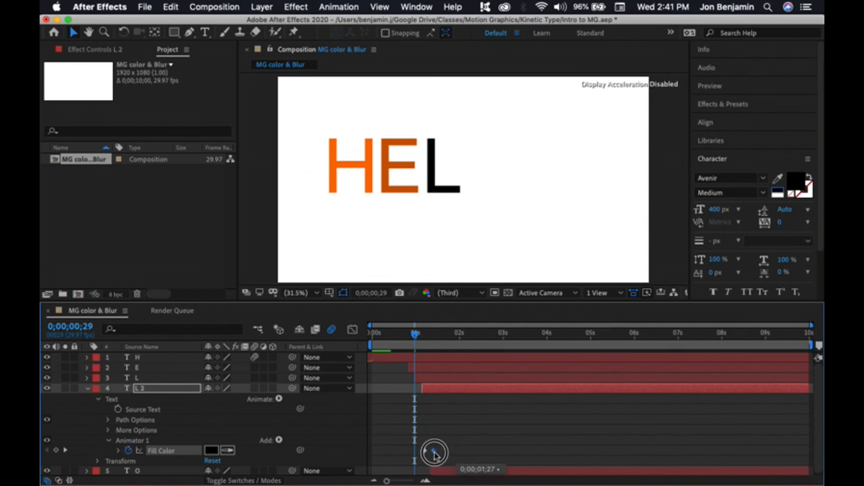
click(87, 388)
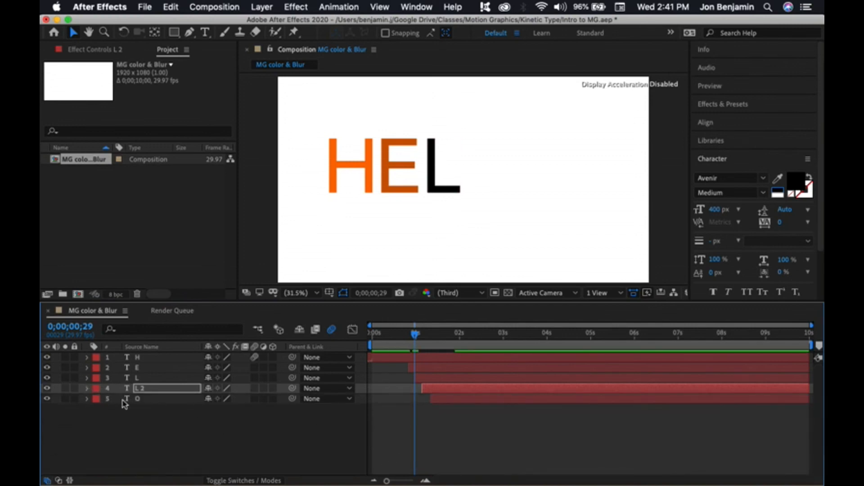
click(87, 399)
drag(441, 462, 442, 464)
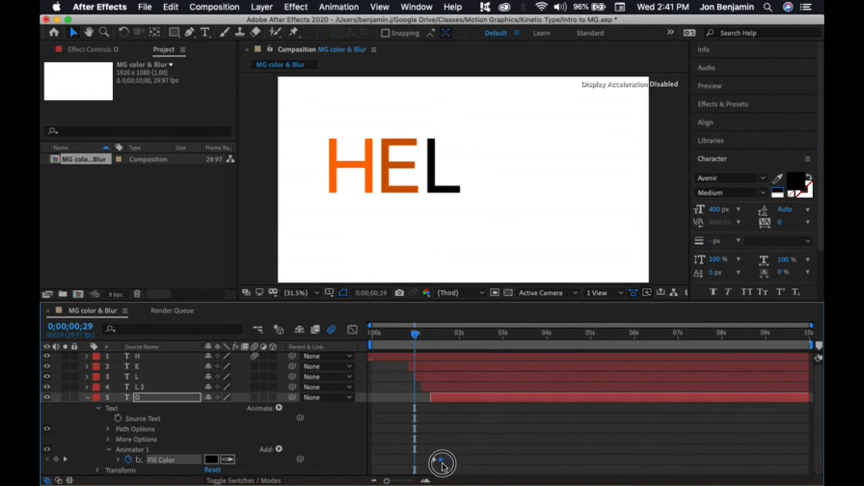
Step: Preview the HELLO colour animation from the start and save the project
drag(414, 334, 372, 334)
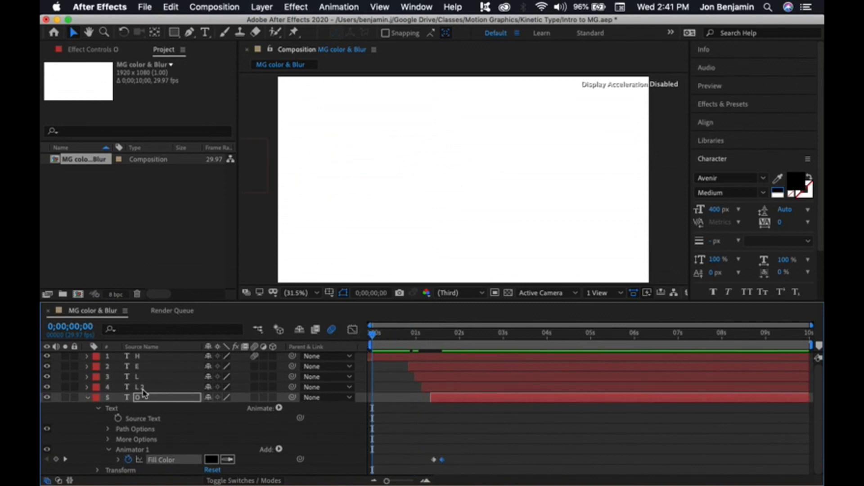
key(u)
key(space)
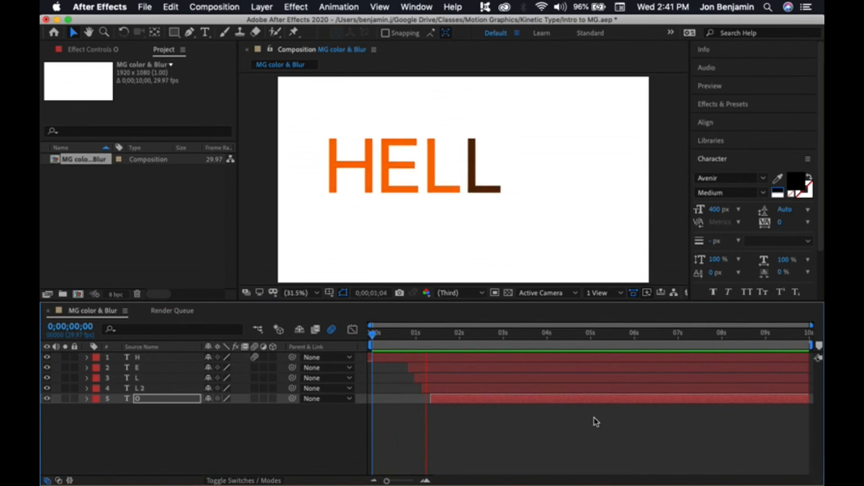
drag(495, 334, 456, 343)
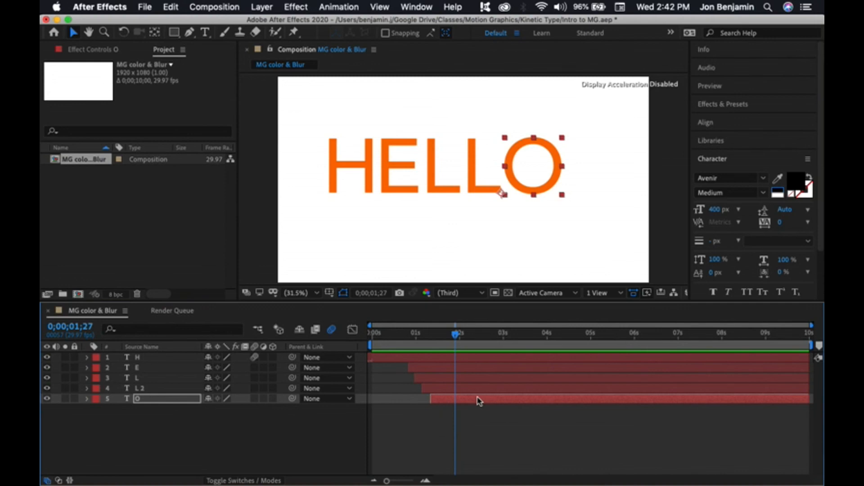
key(super+s)
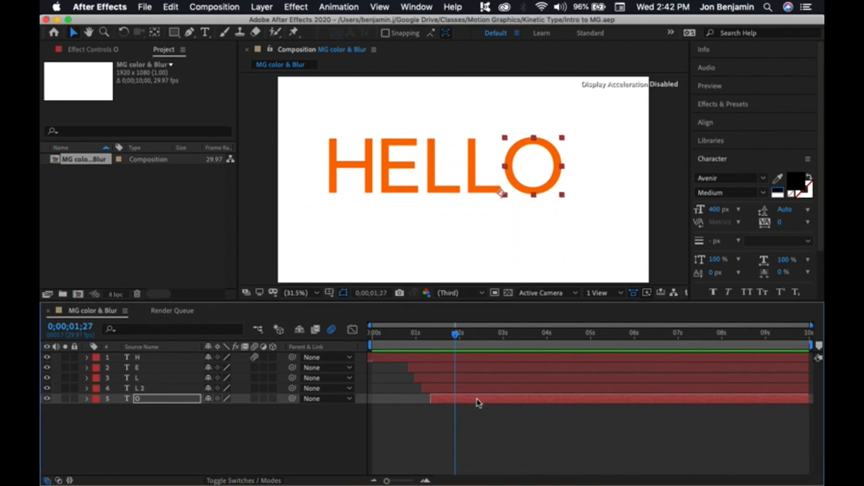